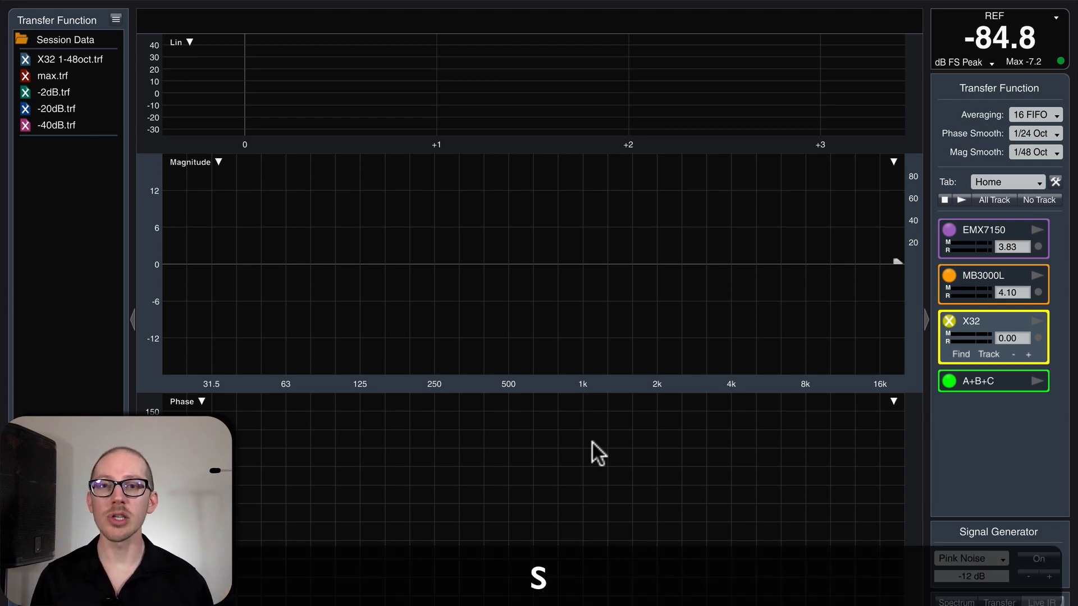
Switch to the spectrum measurement view and toggle the display of the target curves.
key("s")
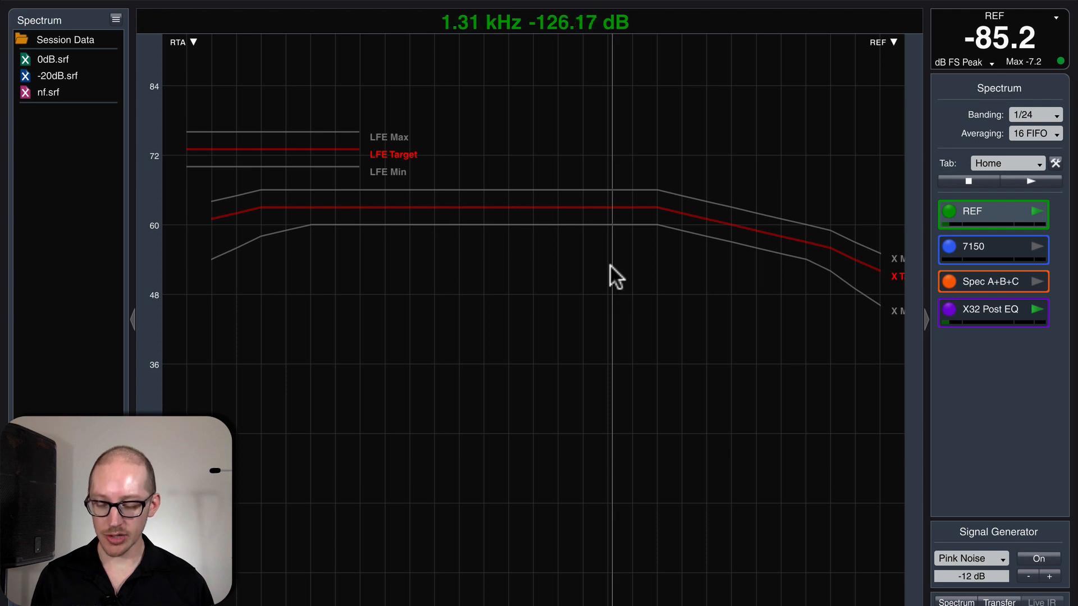
key("x")
key("x")
key("x")
key("x")
key("x")
key("x")
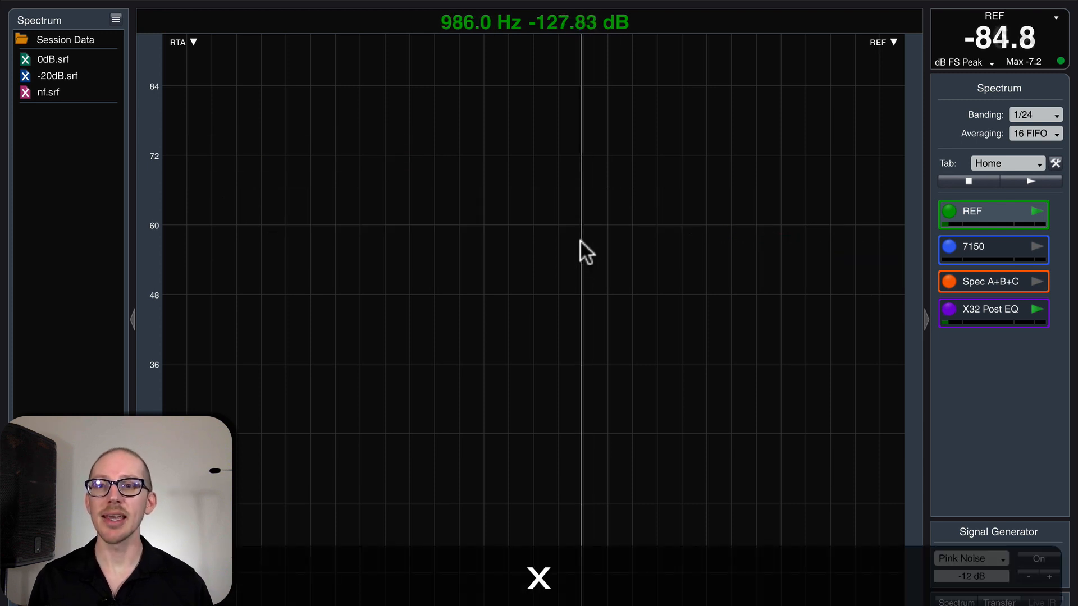
Reset the spectrum plot's level range to show the live REF trace, clear the averaged data, and toggle the target curves.
left_click(150, 240)
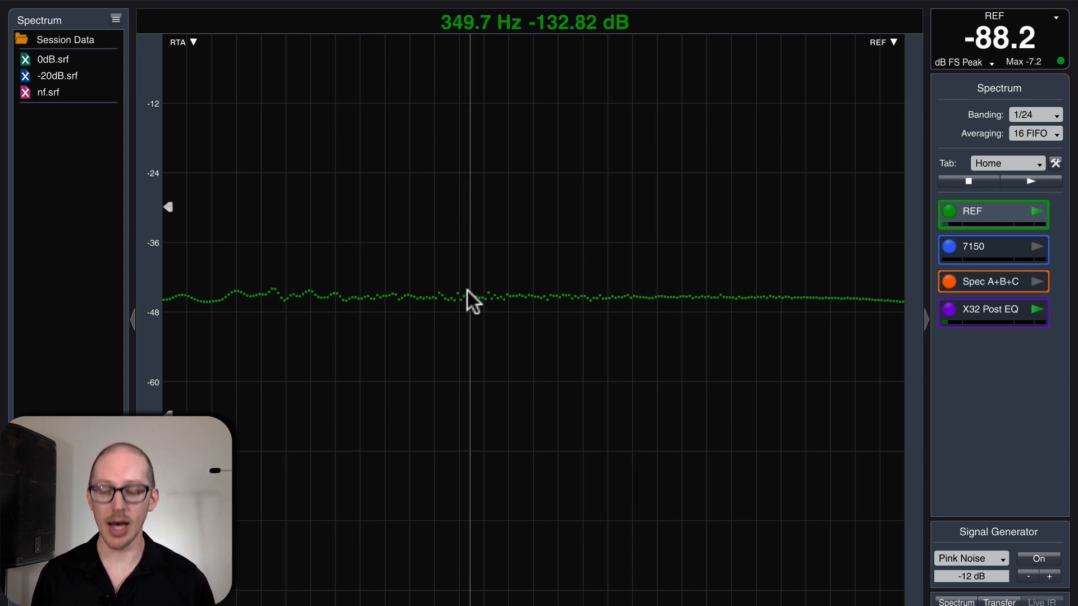
key("v")
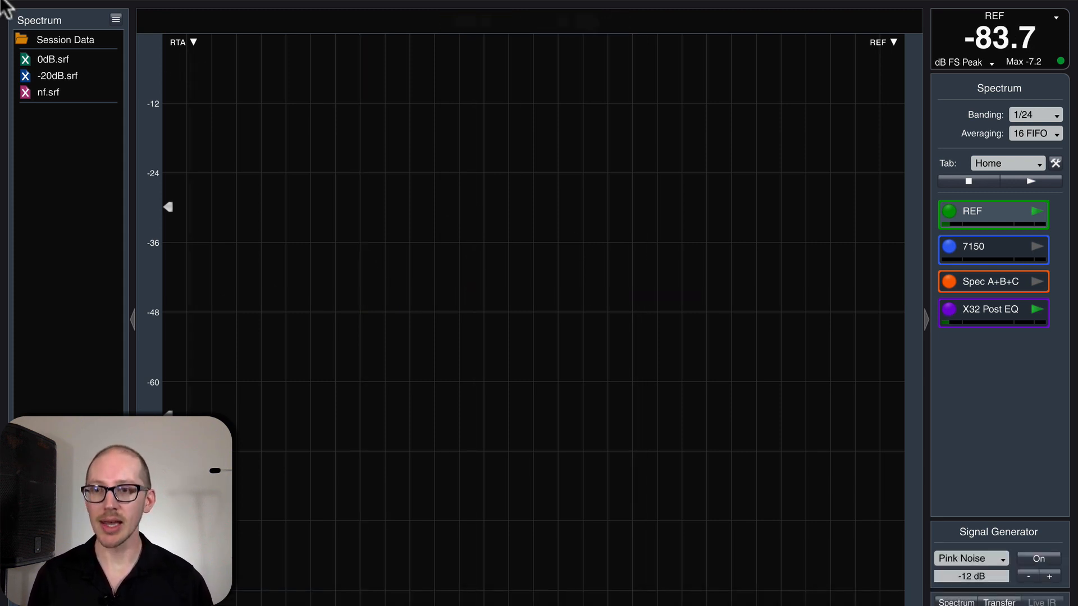
left_click(154, 137)
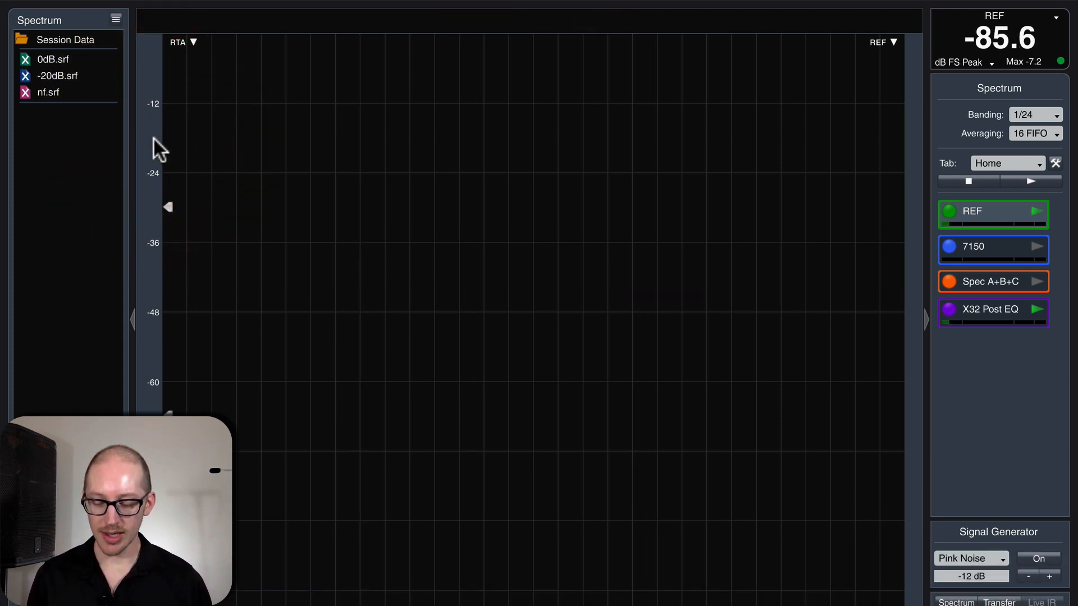
key("x")
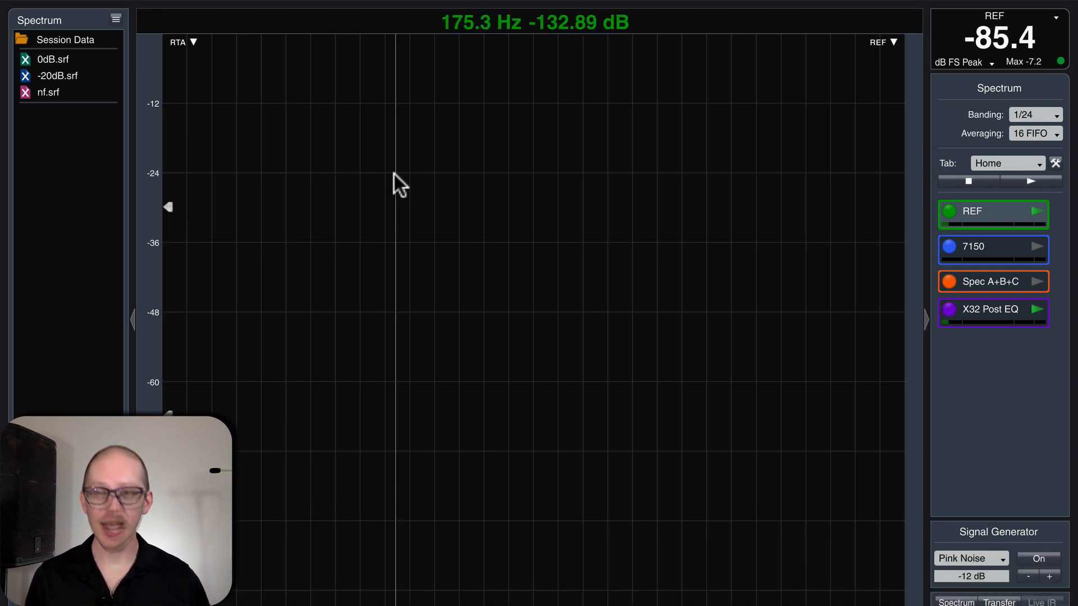
Shift the spectrum's level range up to the target curves around 60 to 72 dB and toggle the curves off and on.
key("Up")
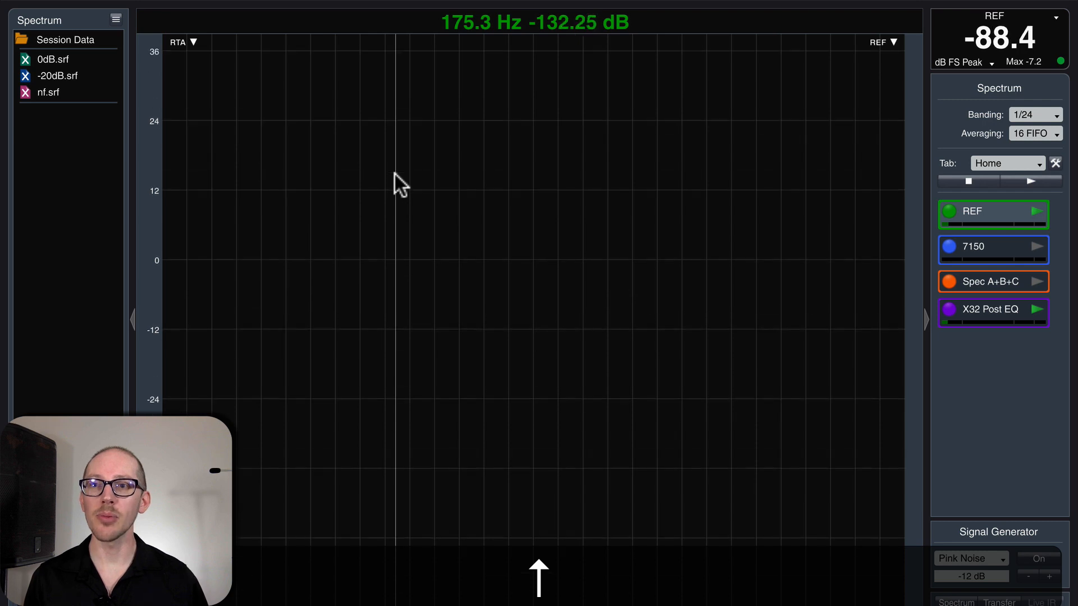
key("Up")
key("Up")
key("Up")
key("Up")
key("Up")
key("Up")
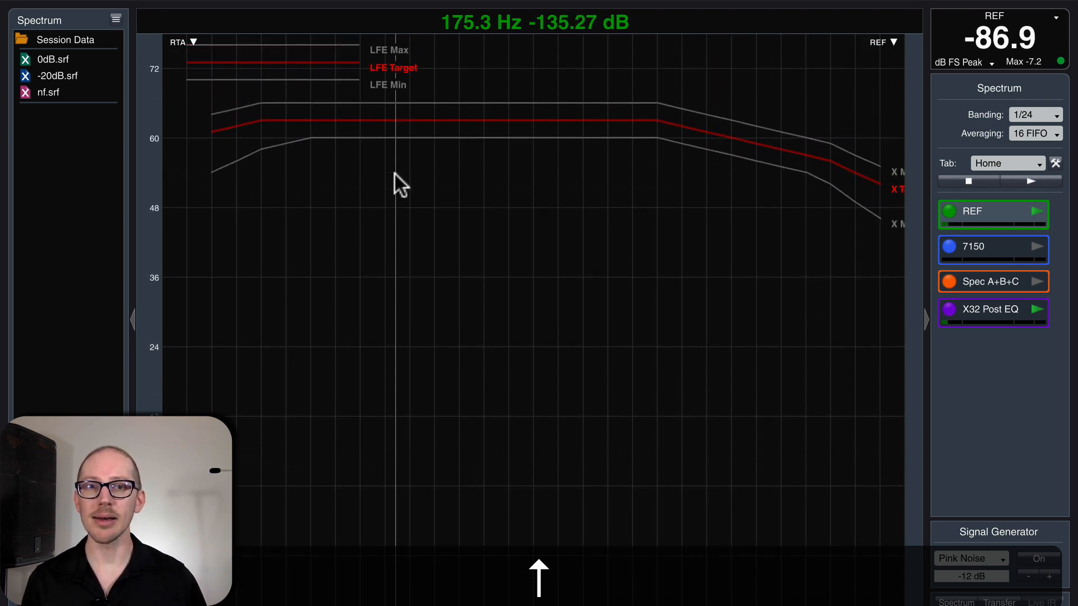
key("Up")
key("Up")
key("x")
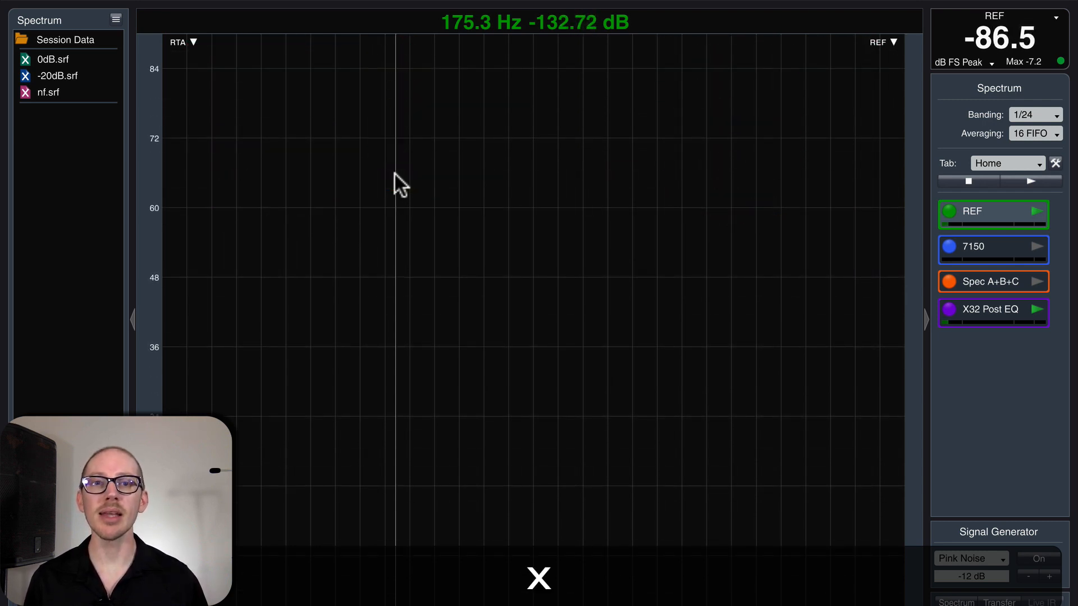
key("x")
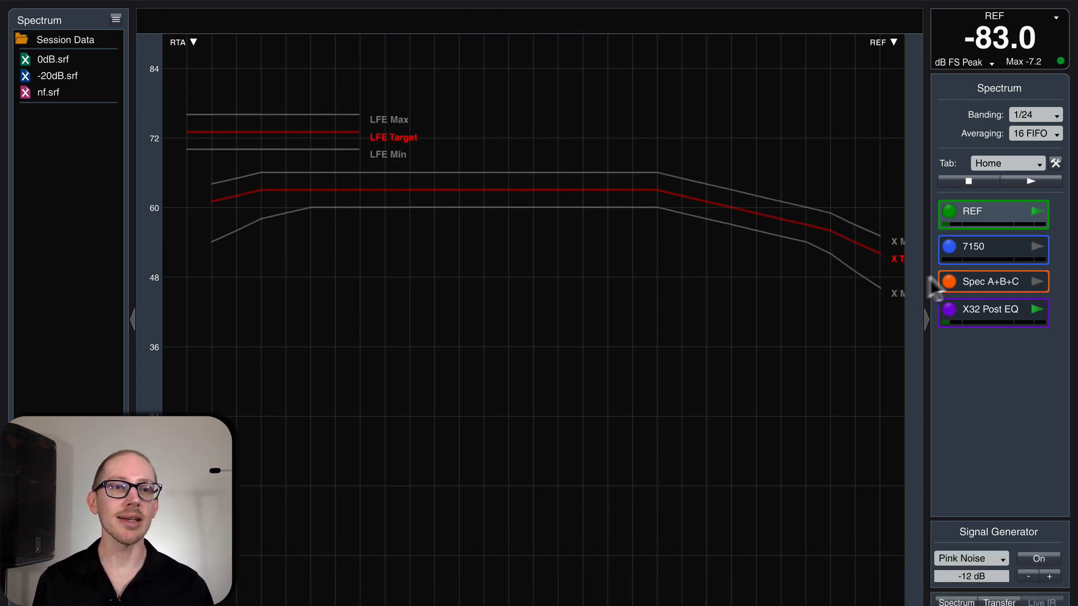
Stop the running X32 Post EQ and REF spectrum measurements.
left_click(1036, 310)
left_click(1036, 211)
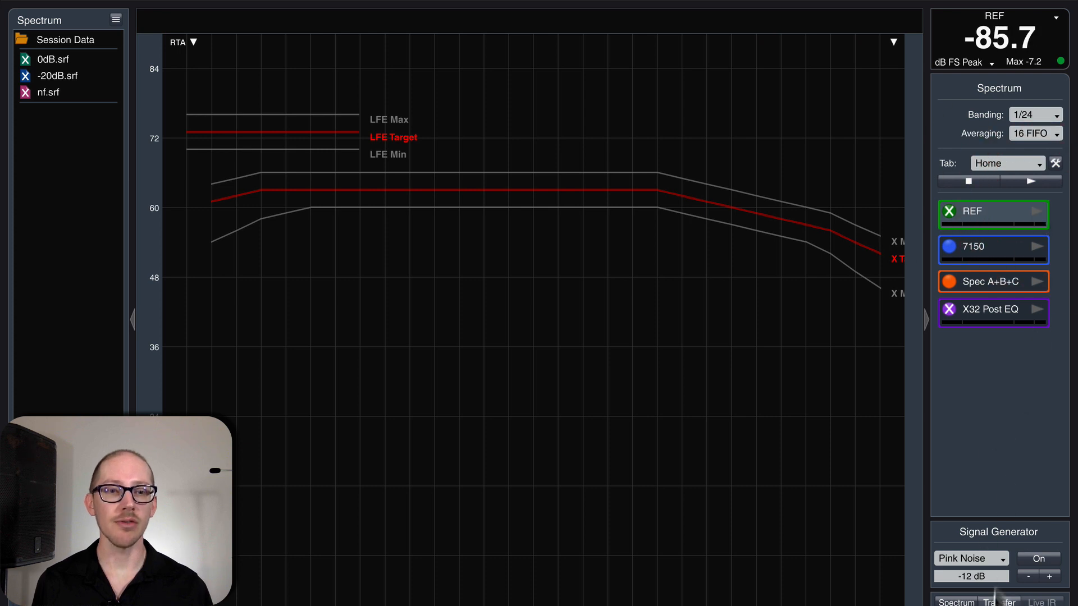
left_click(997, 409)
Show the transfer function view with the magnitude plot above the phase plot and try toggling target curves there.
key("t")
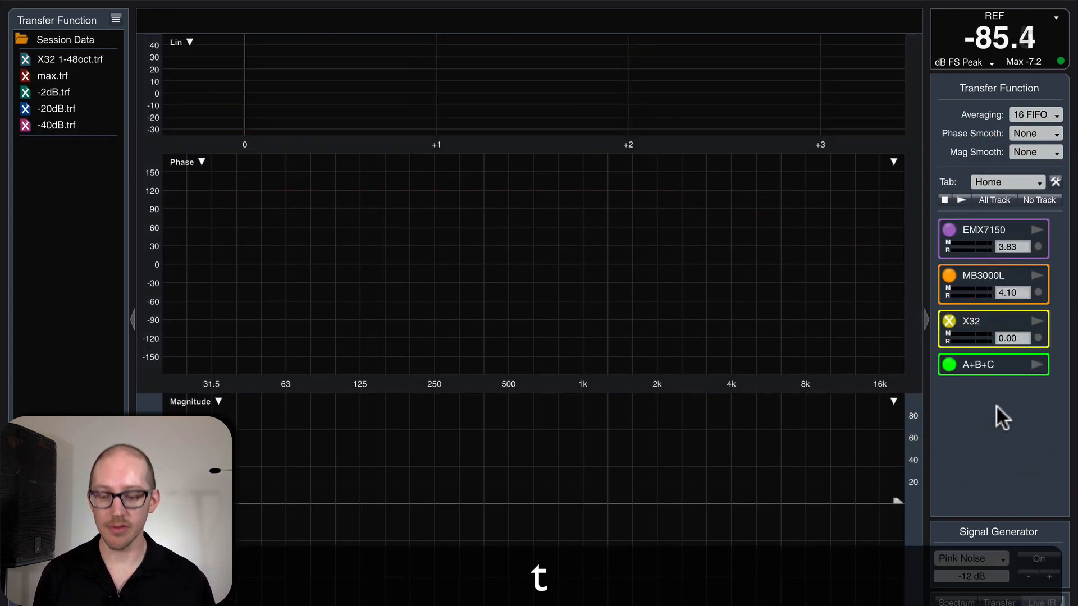
key("6")
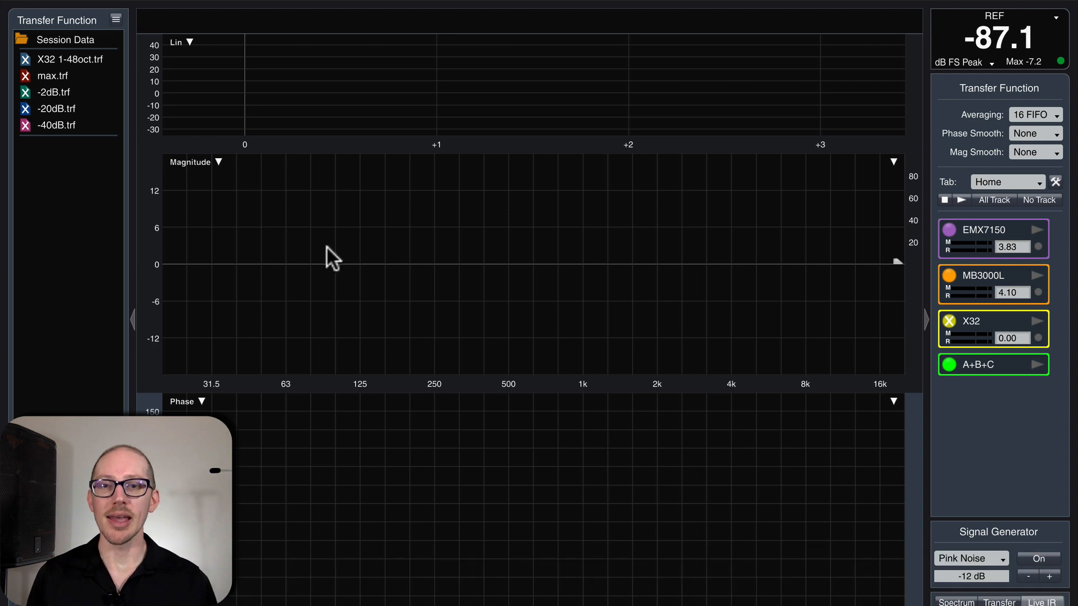
key("x")
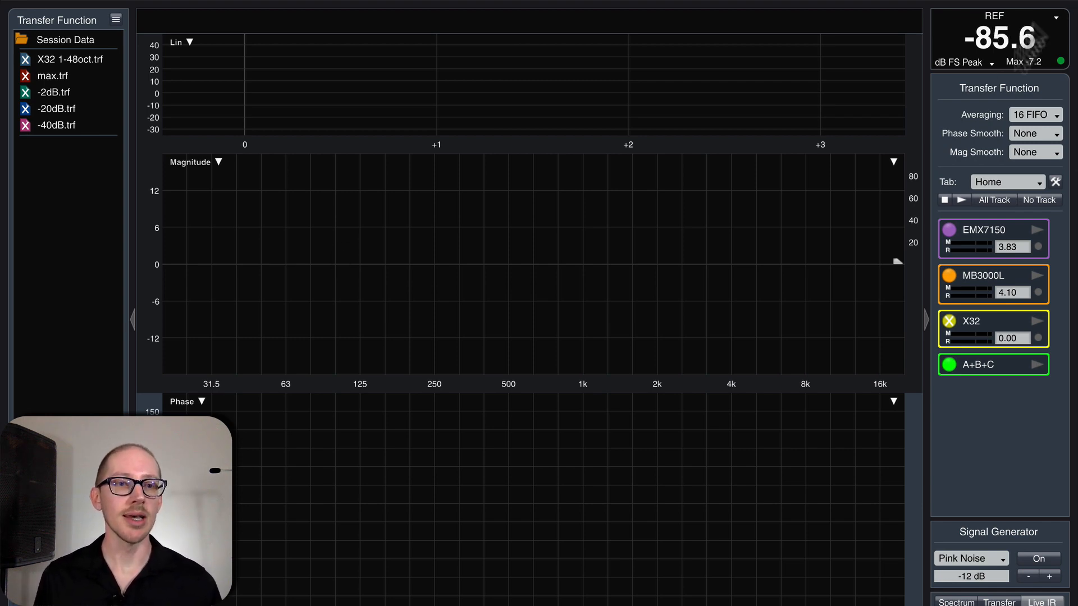
Start the X32 transfer function measurement and turn on the pink noise generator.
left_click(952, 319)
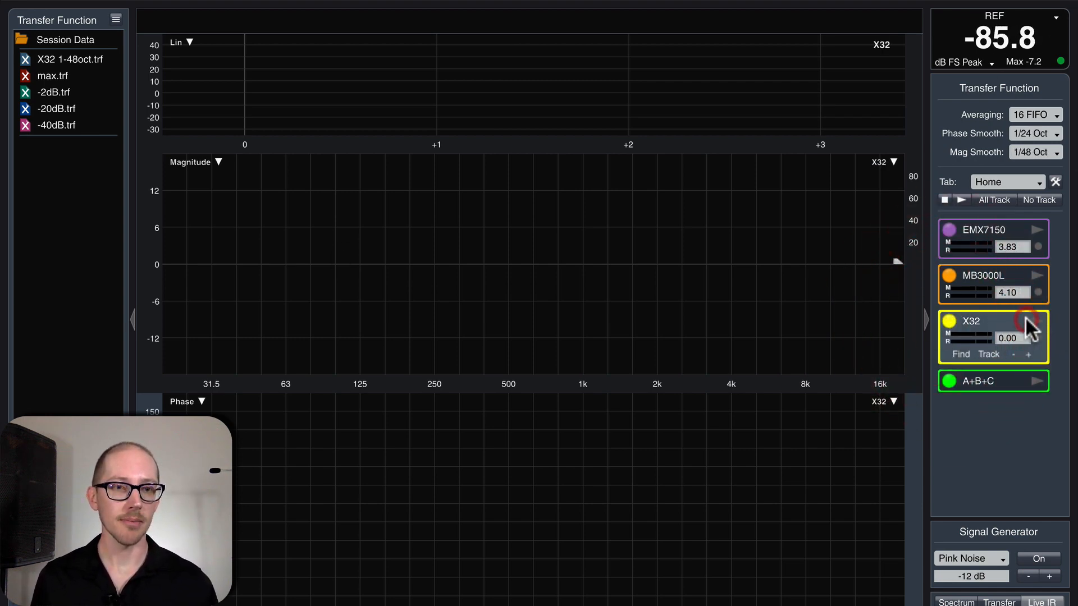
left_click(1036, 321)
key("g")
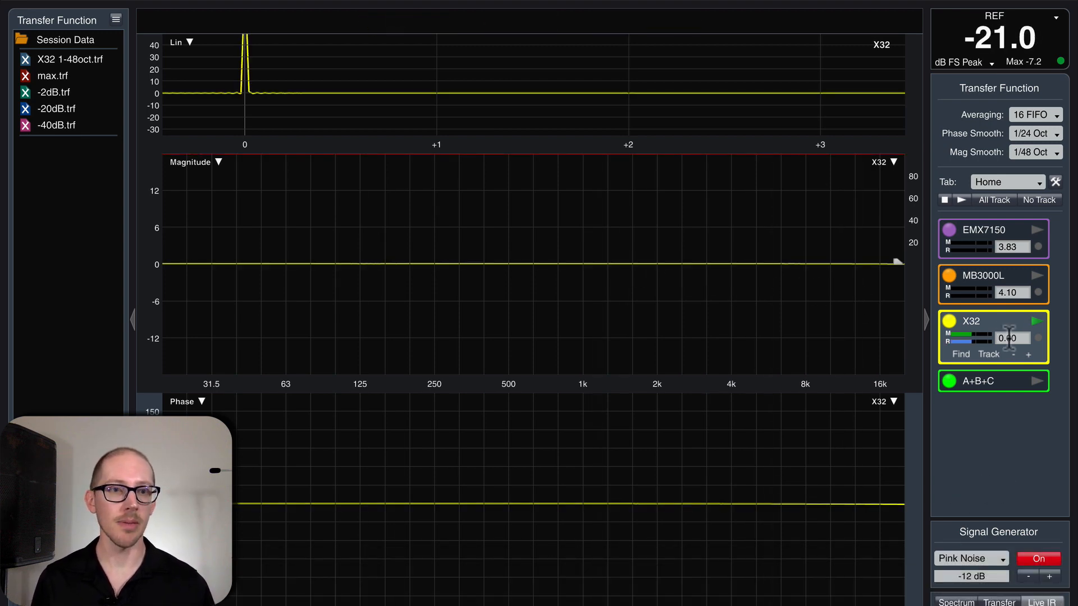
Switch to the X32-Edit mixer and set the Main PRX615 matrix EQ's Low shelf to about +6 dB gain with Q 5.0.
key("super+Tab")
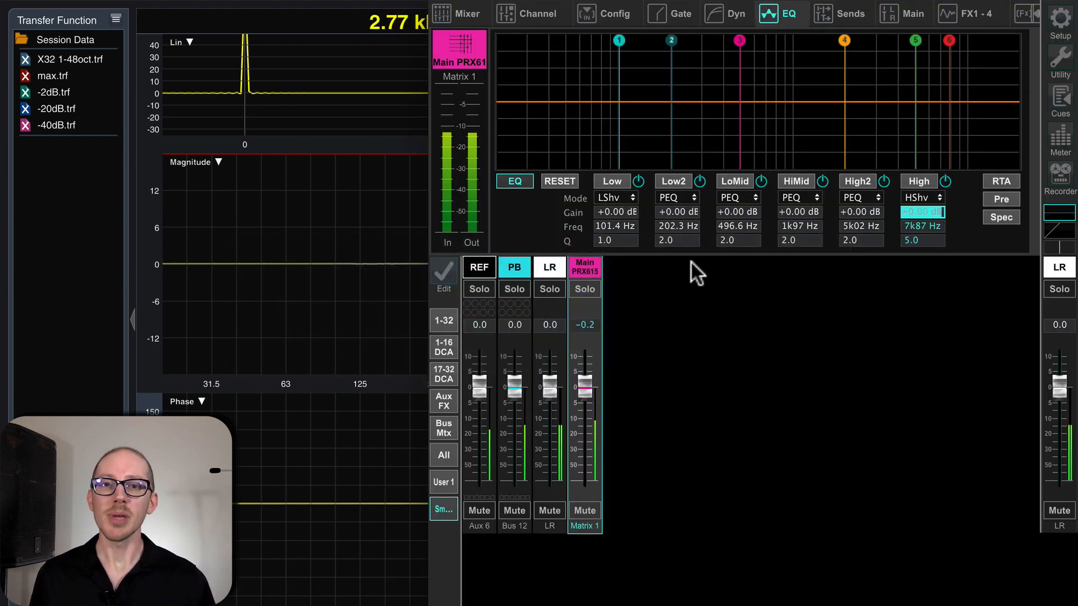
left_click(622, 212)
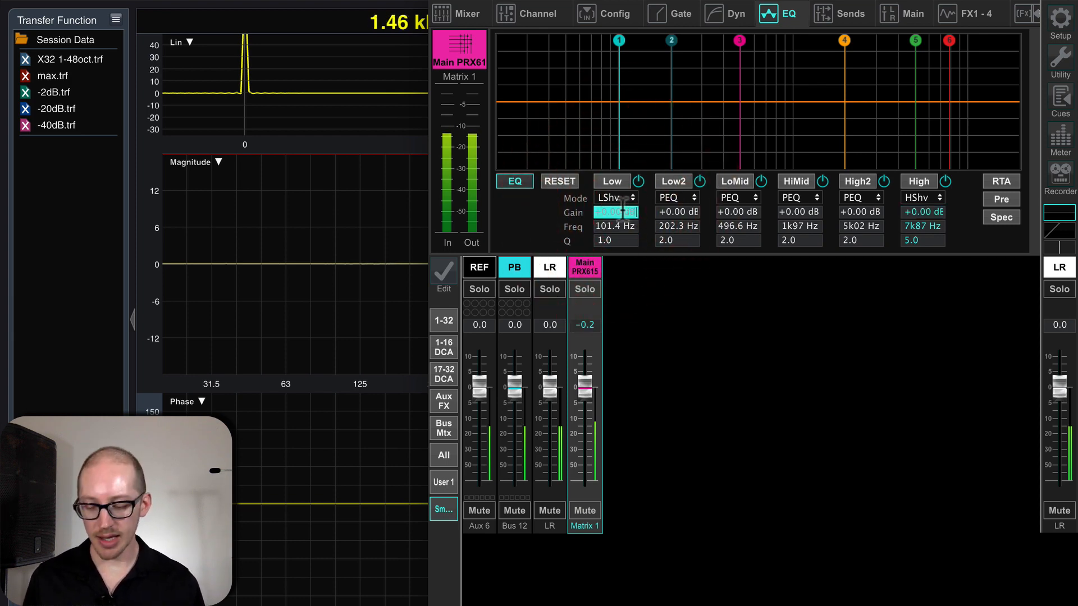
type("10")
key("Return")
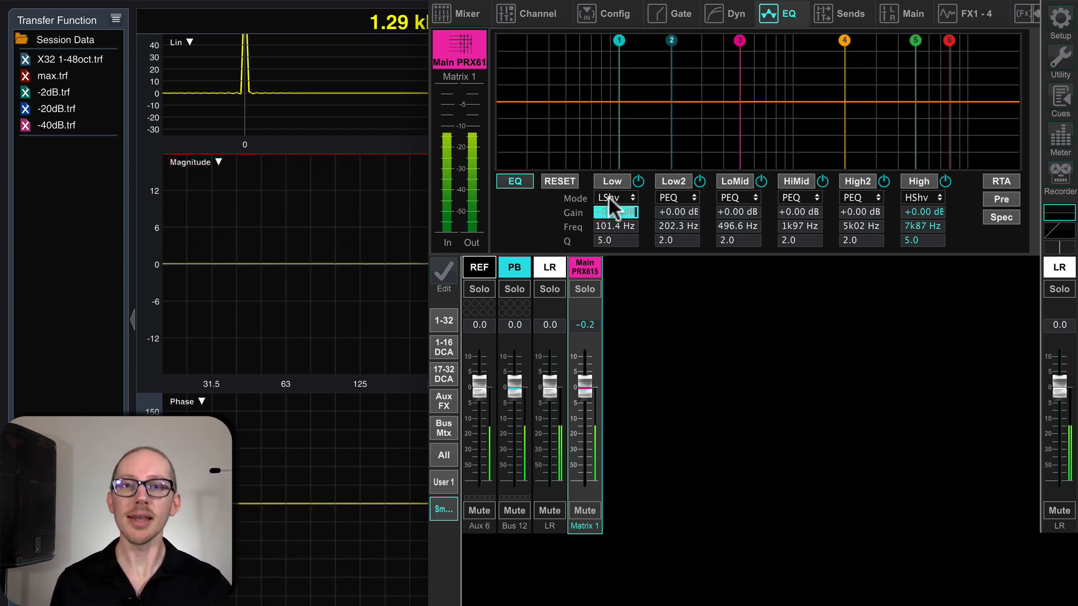
key("Return")
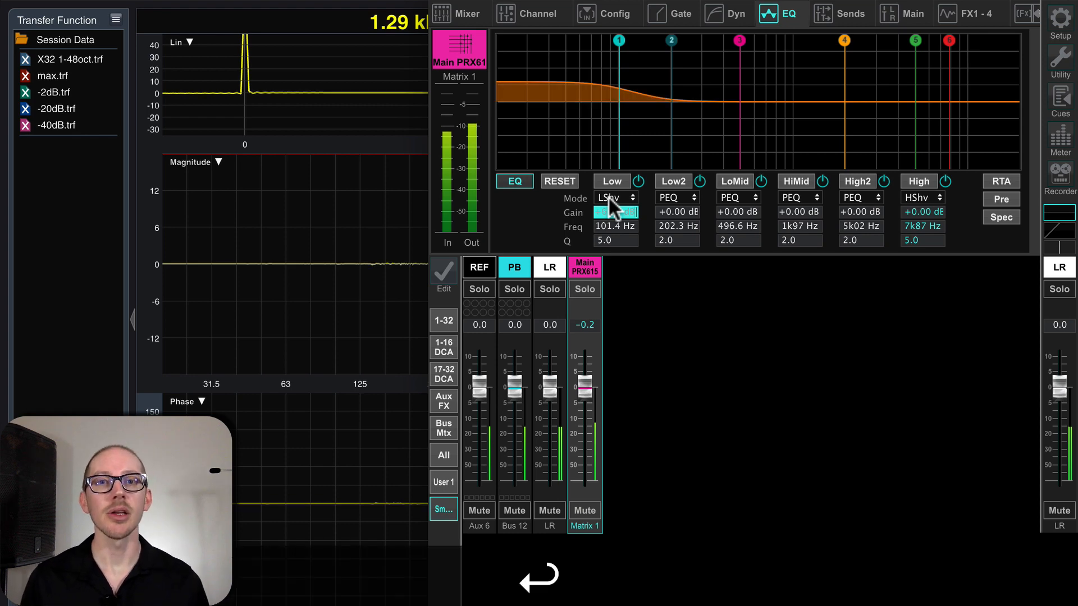
Try gains of about +12 dB and +15 dB on the Low shelf band.
type("10")
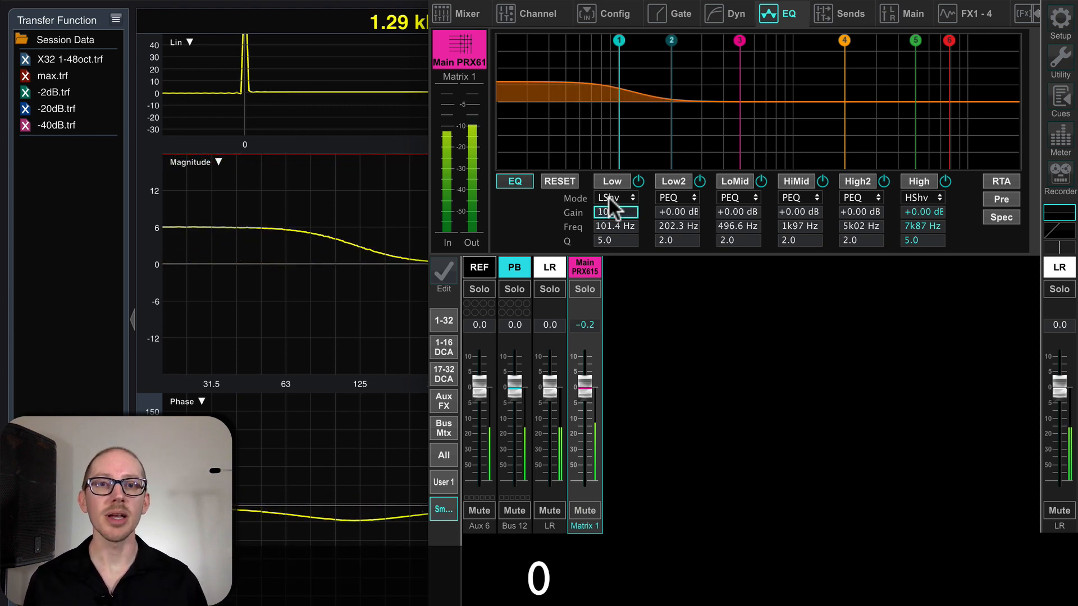
key("Return")
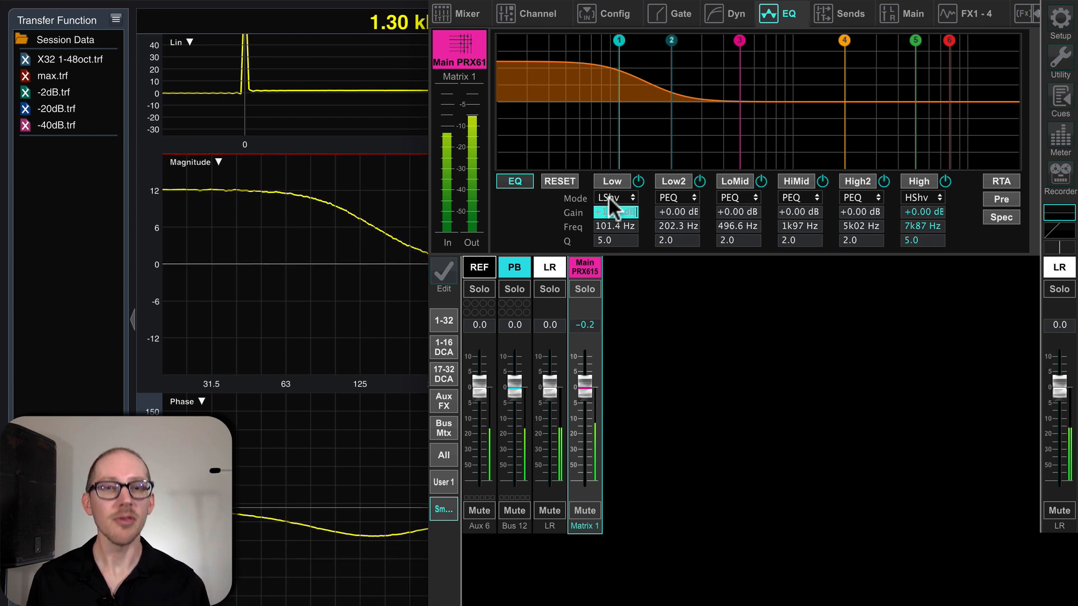
type("15")
key("Return")
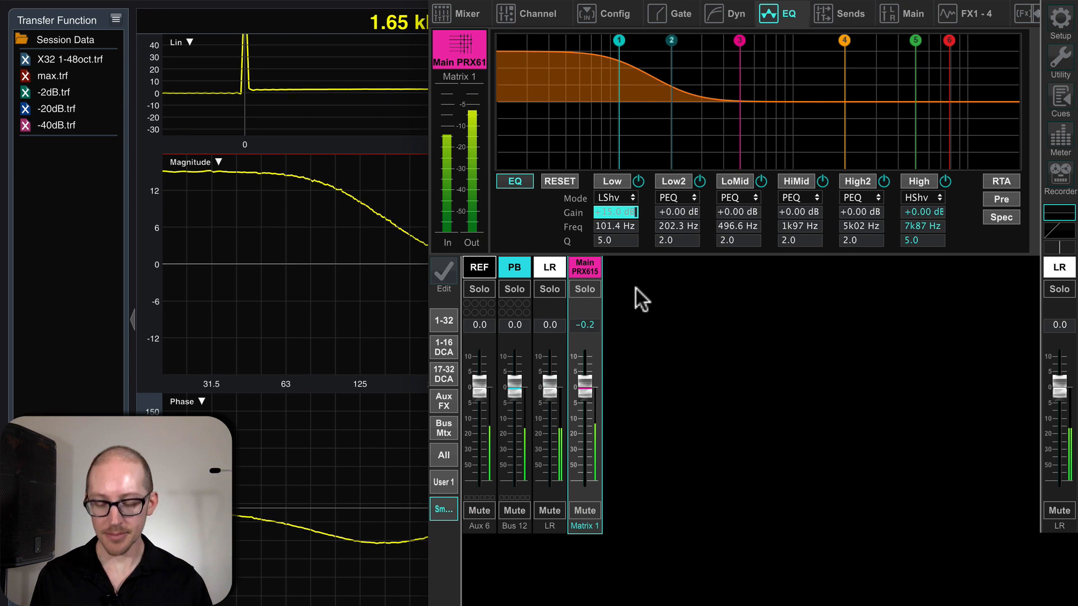
Set the Low shelf band's gain to +10 dB and its frequency to 90 Hz.
type("10")
key("Return")
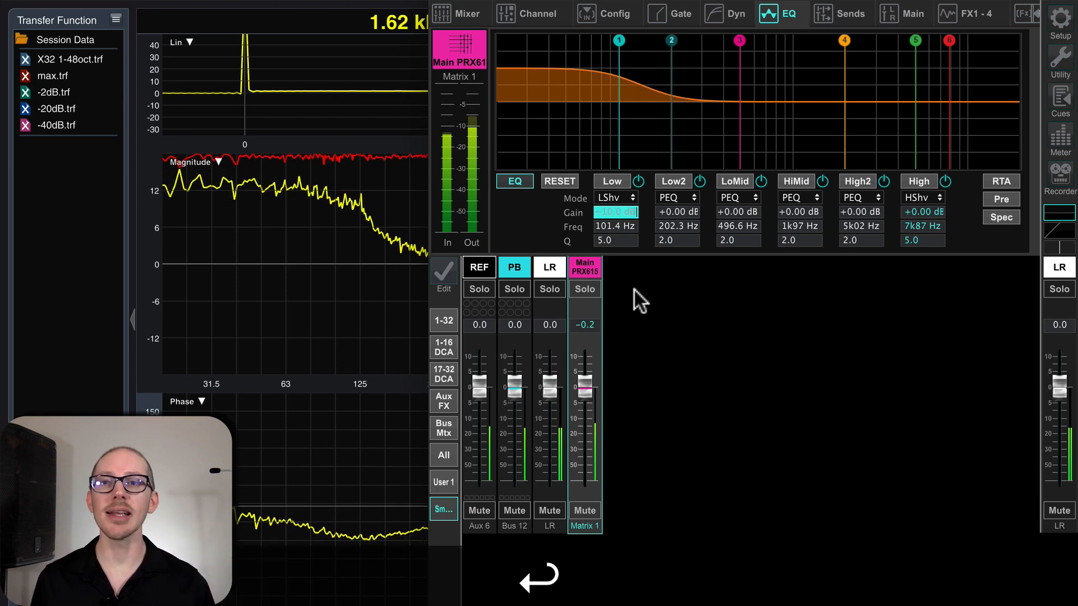
left_click(615, 226)
type("90")
key("Return")
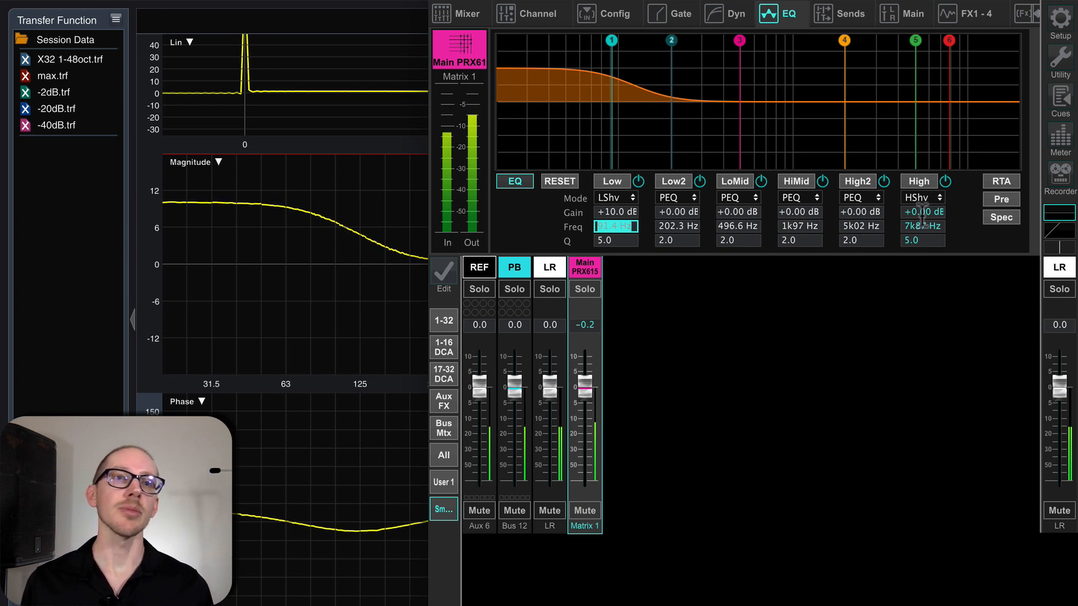
Set the High shelf band's gain to -4 dB and open its Q value.
left_click(922, 212)
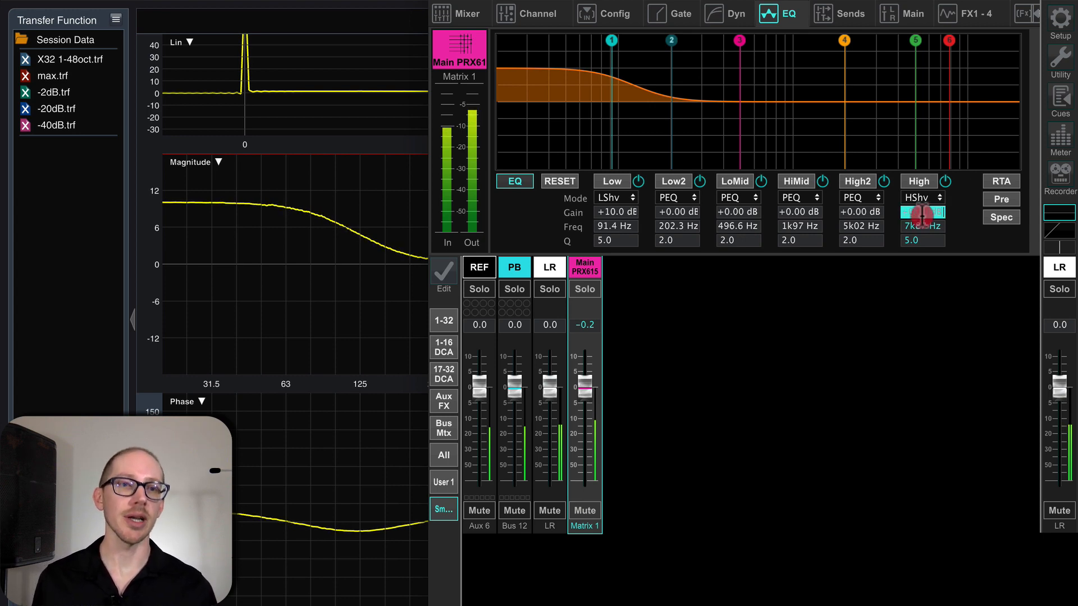
type("-4")
key("Return")
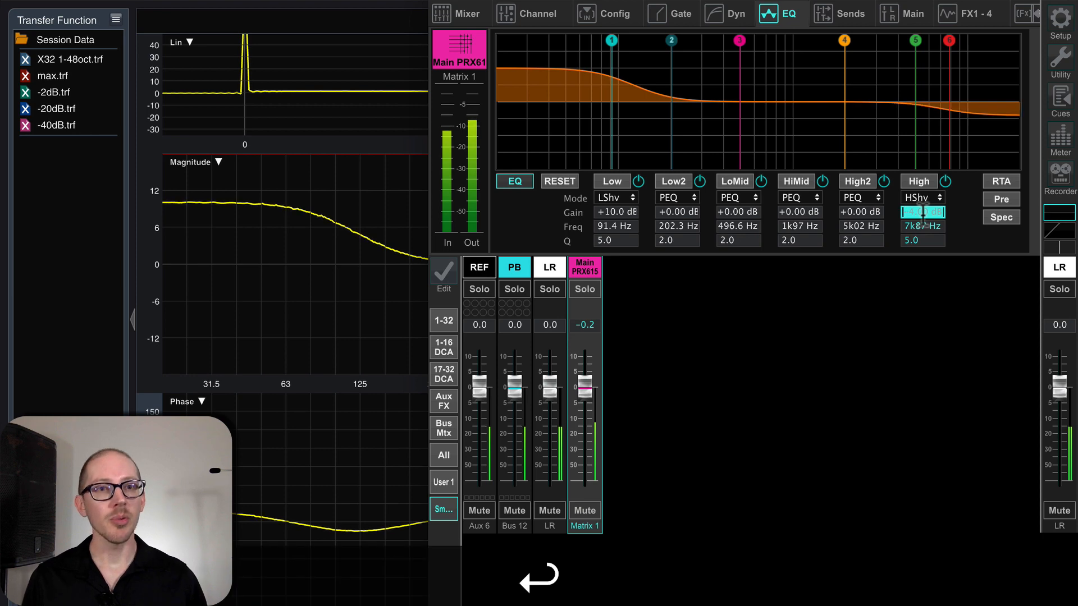
left_click(922, 240)
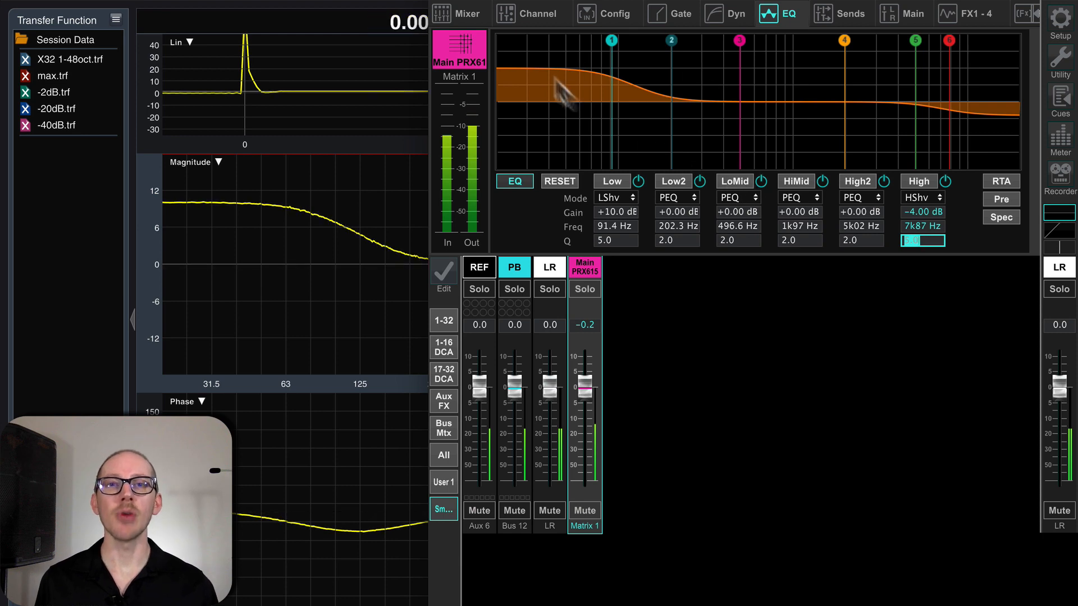
Set the Low2 parametric band's gain to -2 dB.
left_click(677, 211)
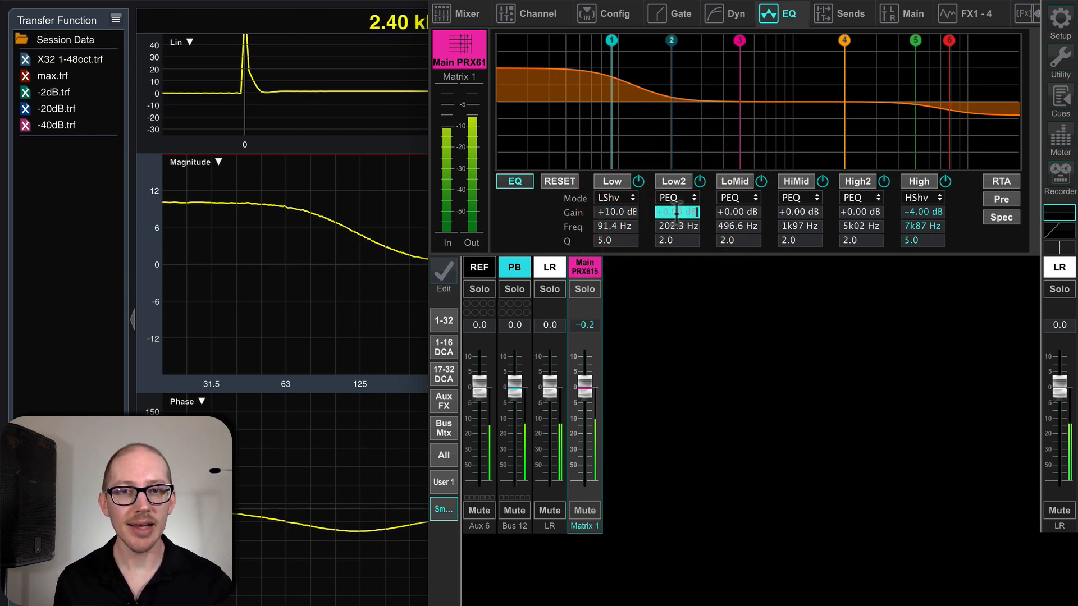
type("-2")
key("Return")
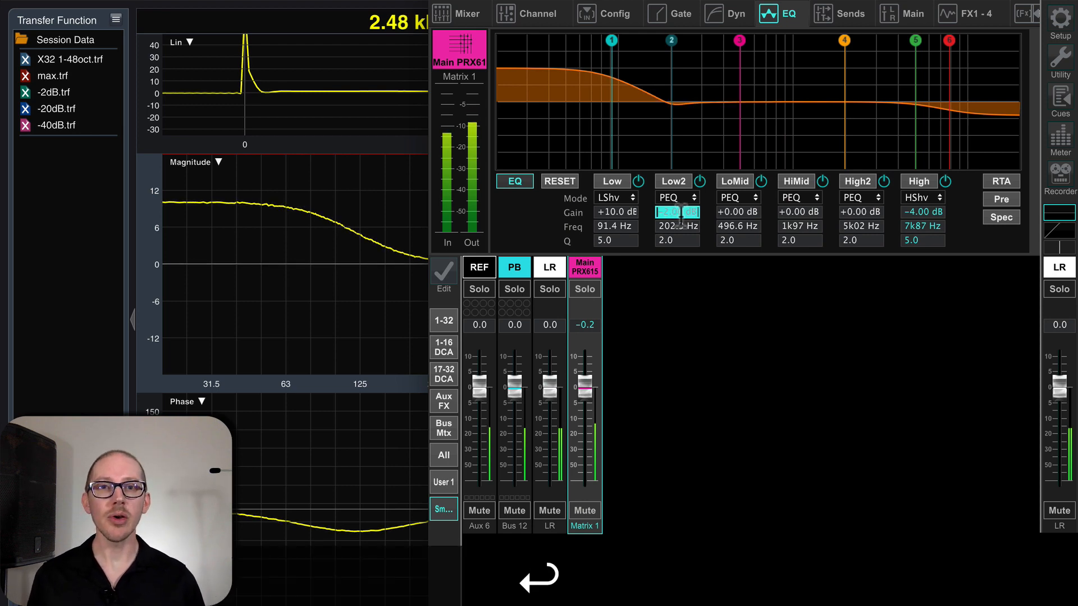
Return to Smaart, enlarge the magnitude plot in place of the phase plot, and compare the measured curve with the mixer's EQ.
left_click(355, 214)
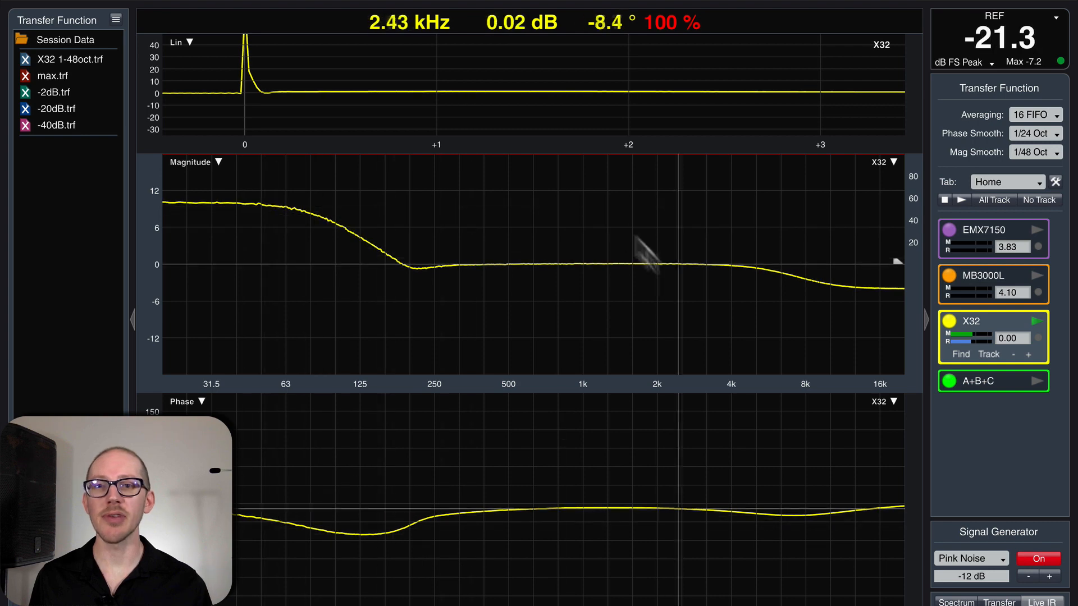
left_click(951, 604)
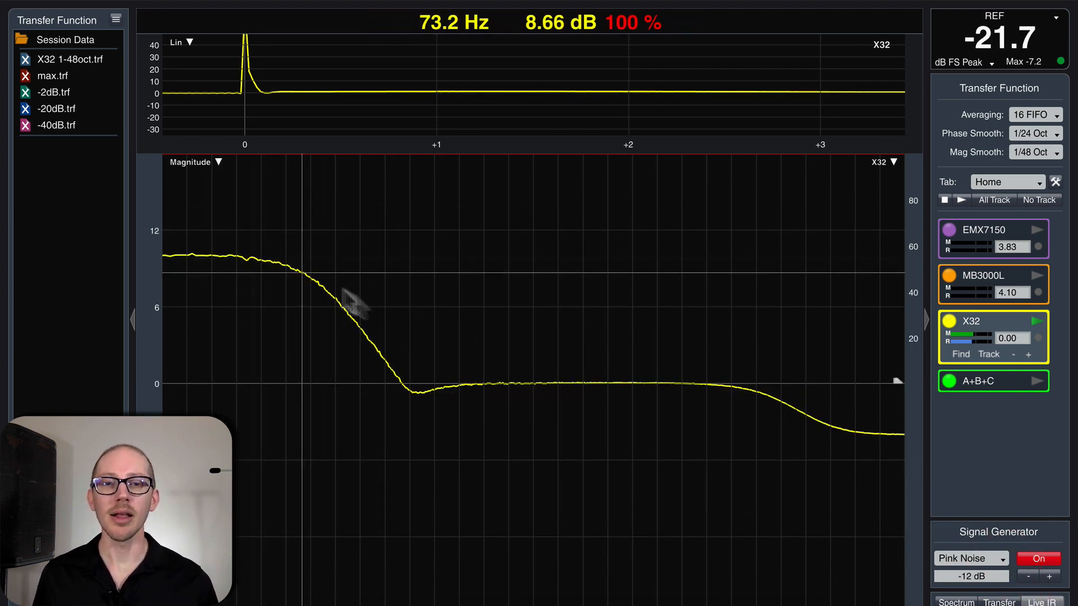
key("super+Tab")
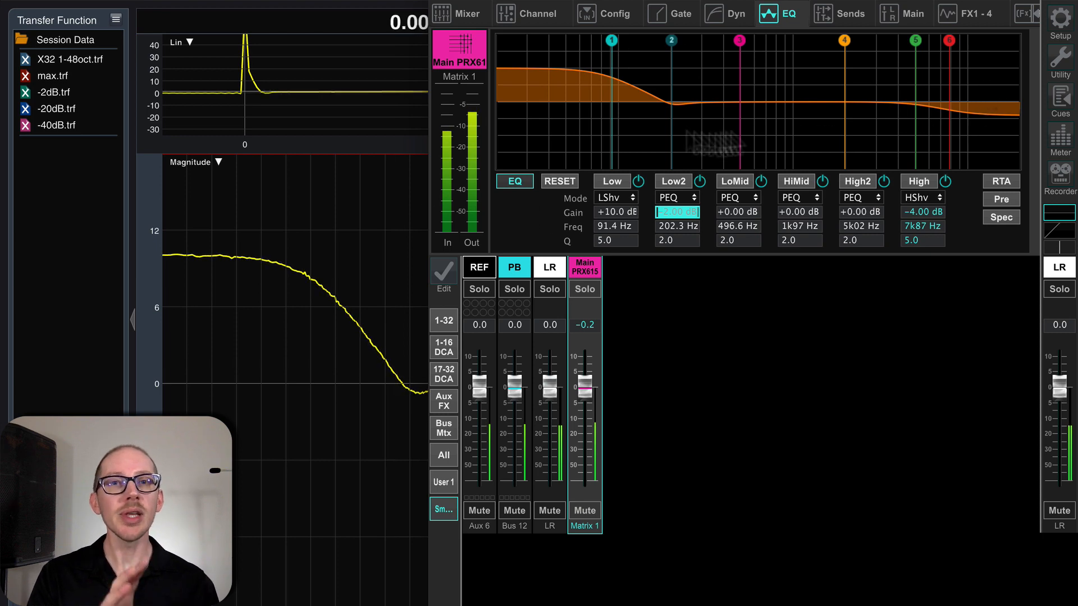
left_click(380, 219)
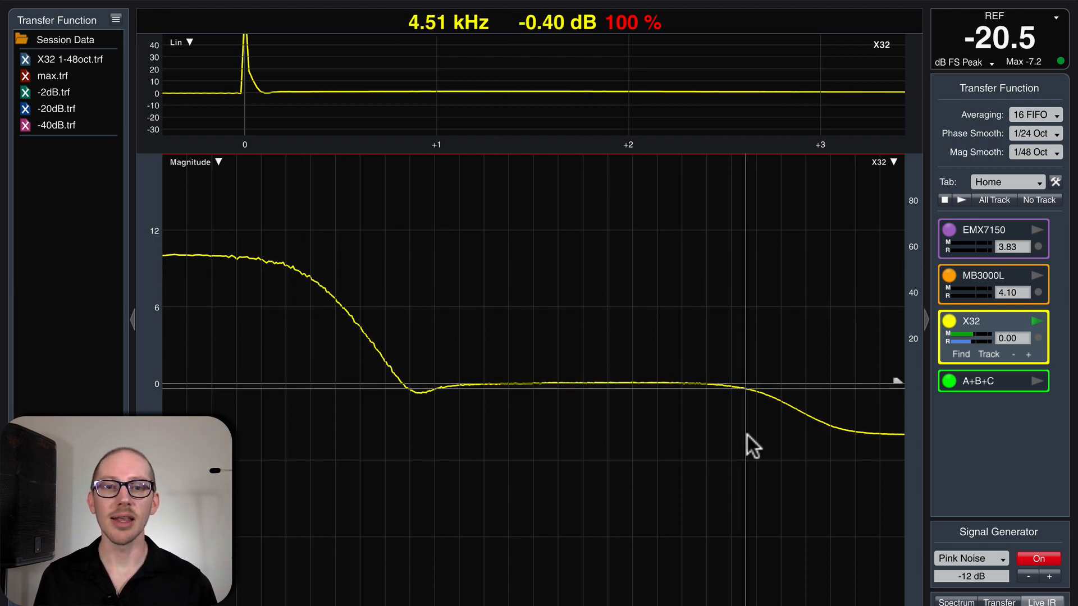
Set the averaging to 1 Sec and capture the live X32 measurement as a trace named TARGET Concert.
scroll(1030, 112, "down", 1)
key("space")
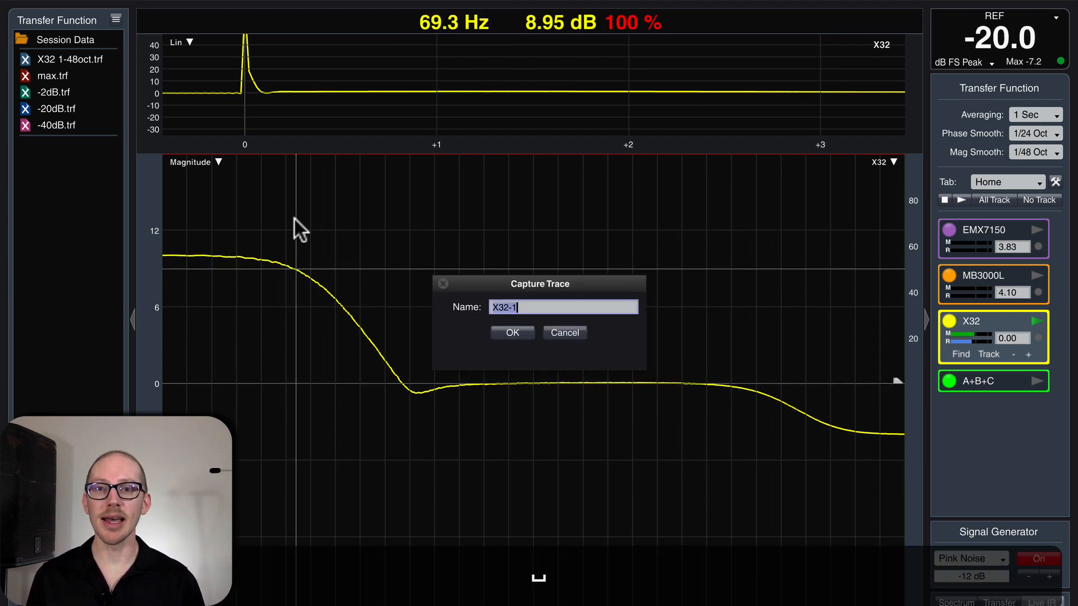
type("TARGET")
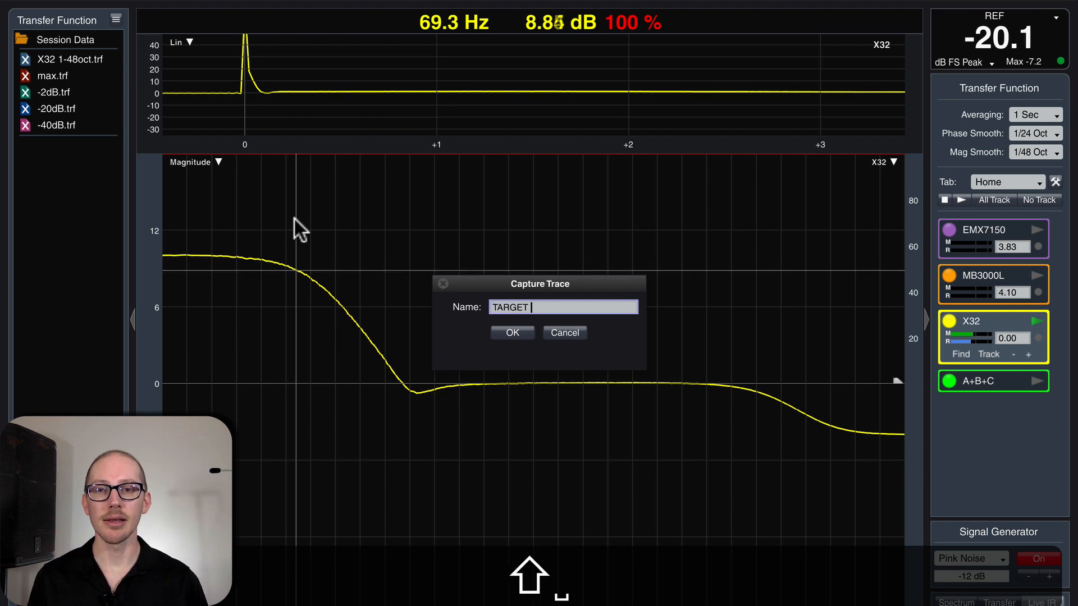
type(" Concert")
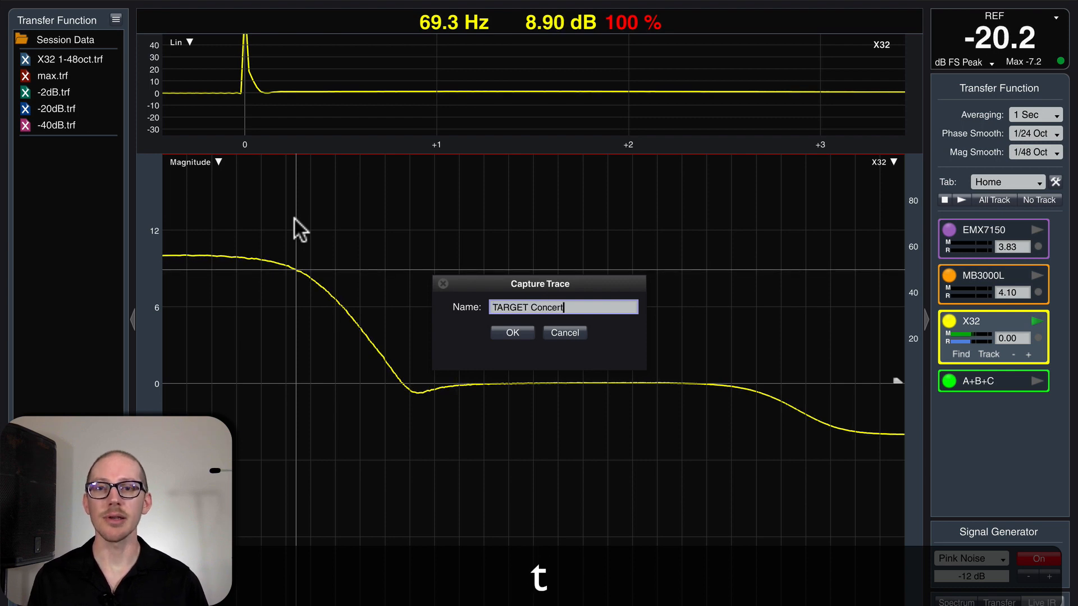
key("Return")
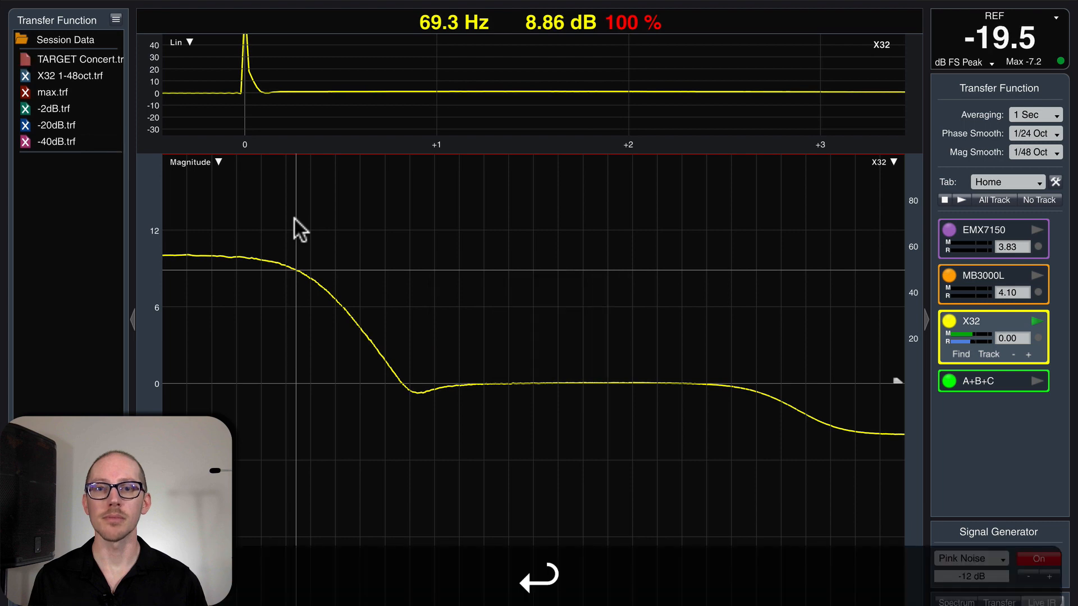
Switch to the X32 mixer app and set the Low shelf band's gain to +6 dB.
key("super+Tab")
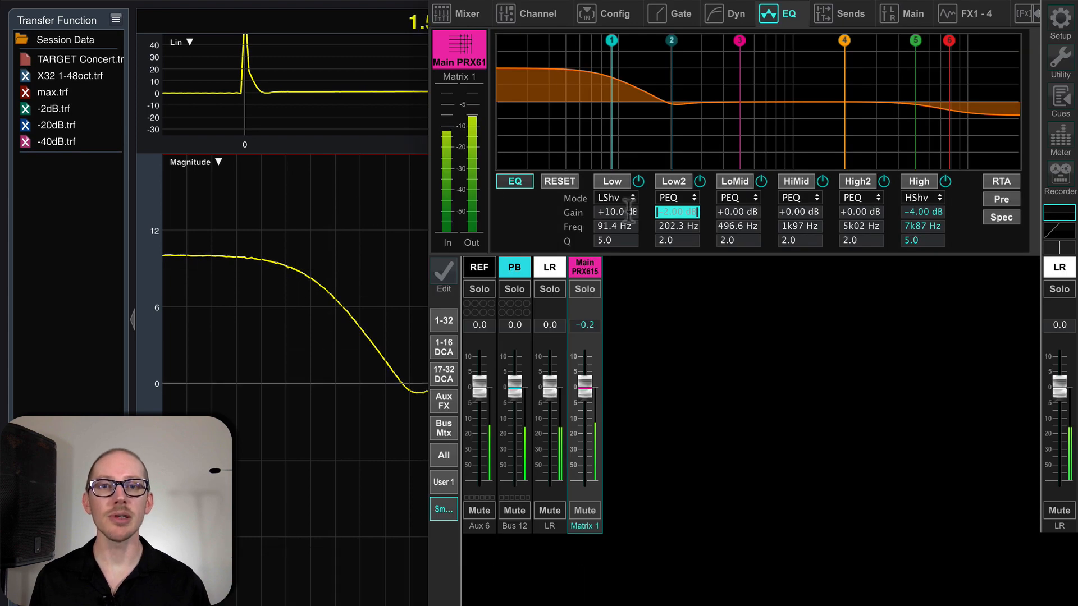
left_click(623, 212)
type("6")
key("Return")
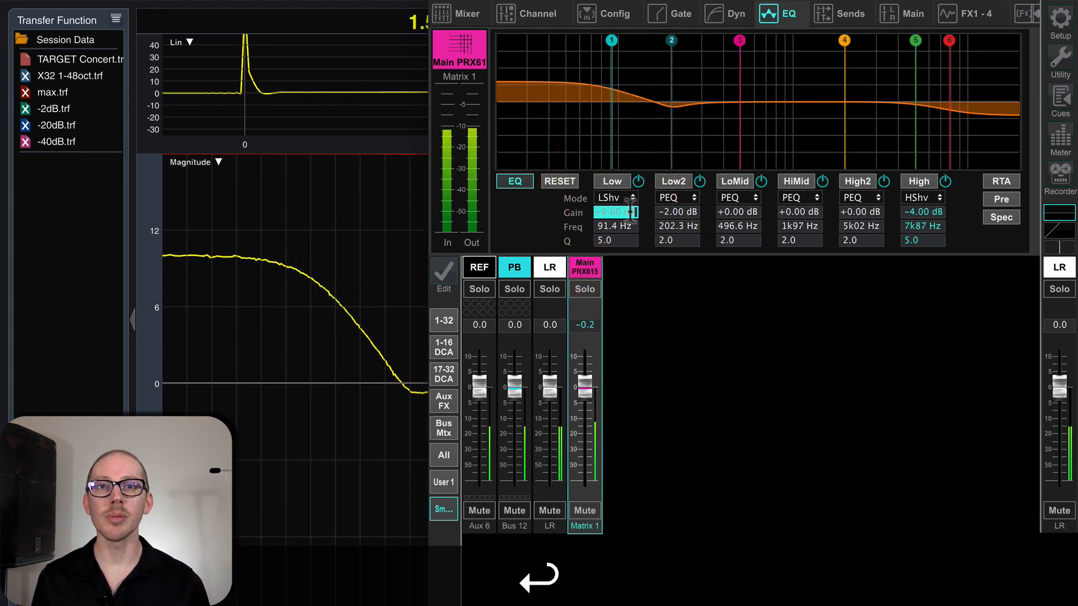
Return to Smaart and capture the live X32 measurement as a trace named TARGET Corporate.
key("super+Tab")
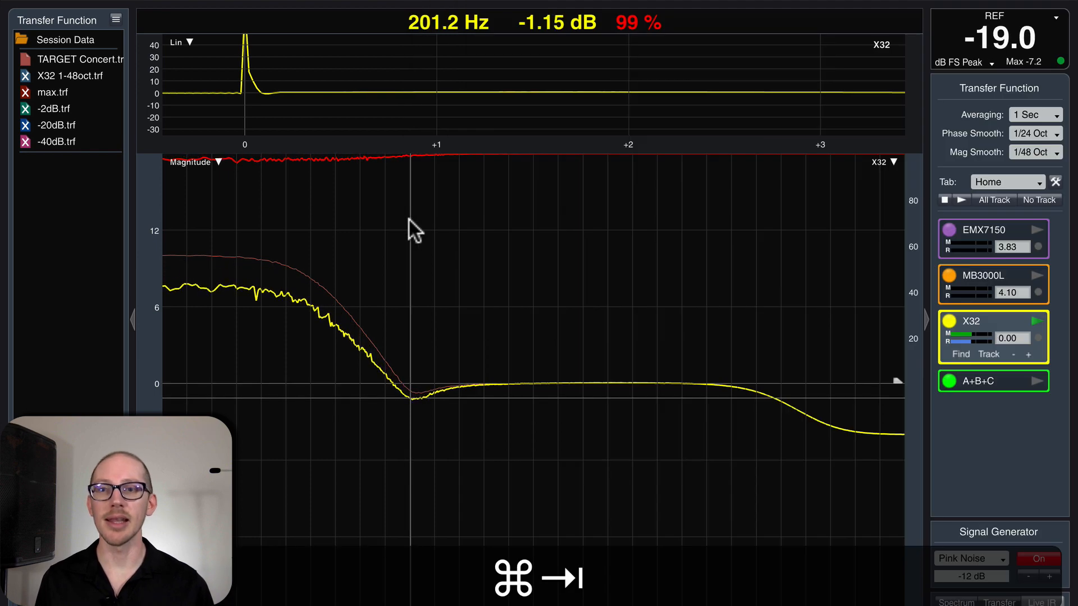
key("space")
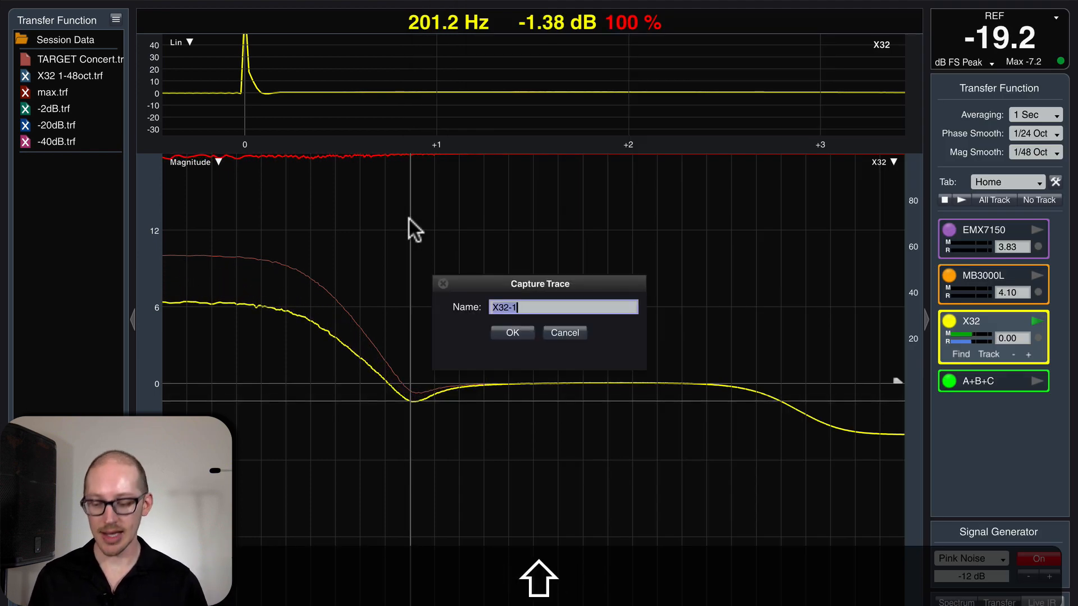
type("TARGET Corpora")
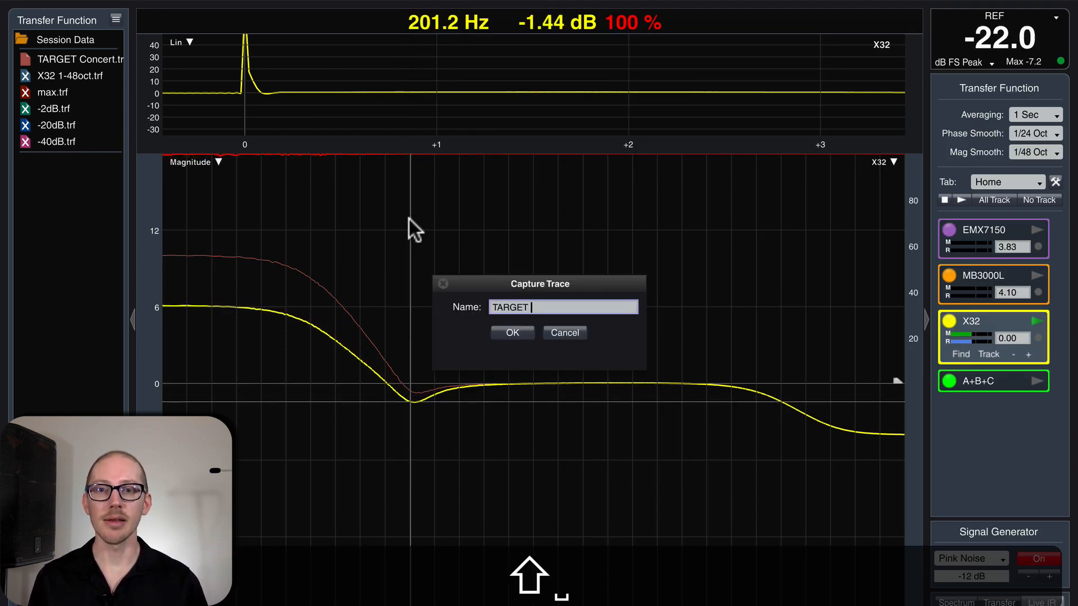
type("te")
key("Return")
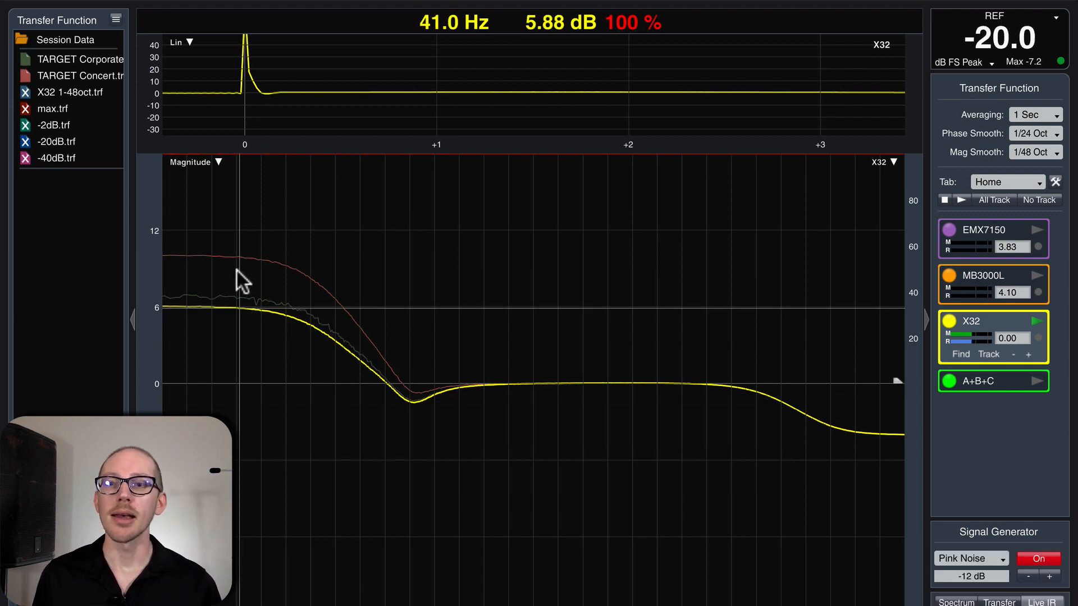
Change the TARGET Concert trace's color to white (FFFFFF) and hide the TARGET Corporate trace.
right_click(26, 74)
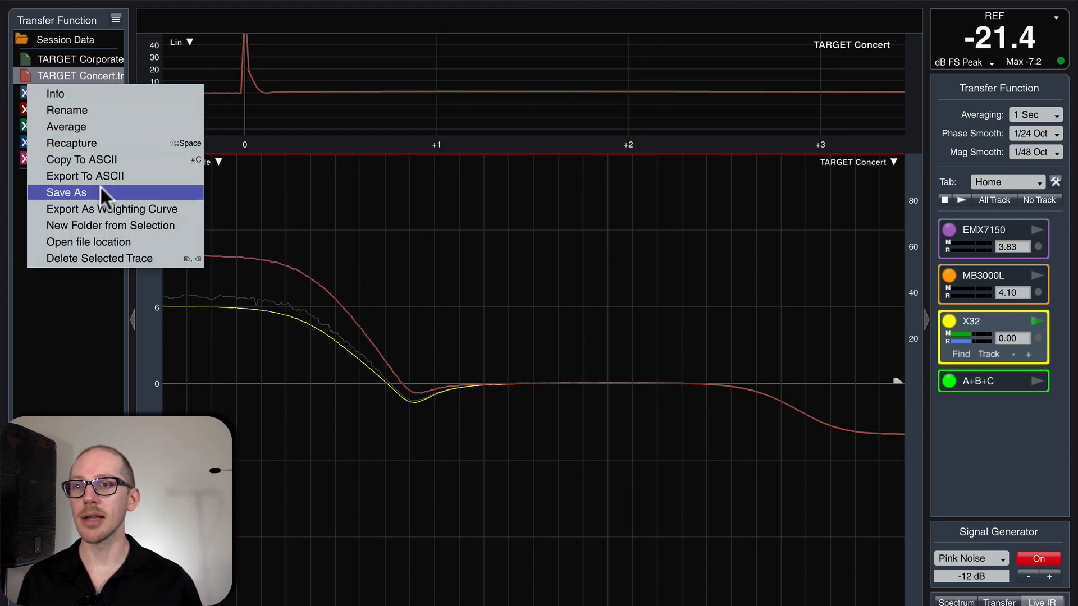
left_click(96, 94)
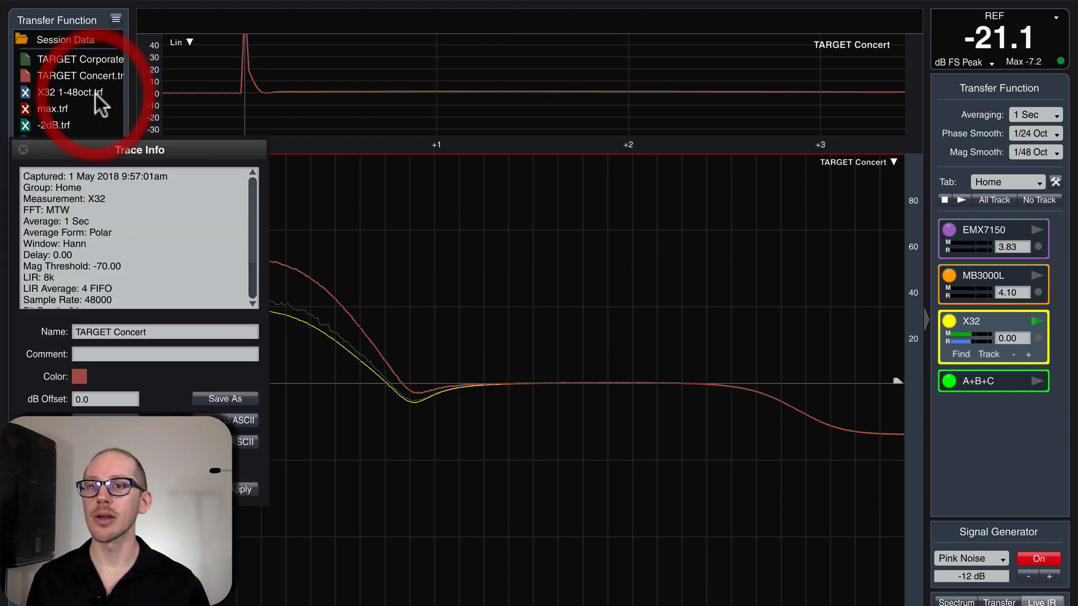
left_click(79, 377)
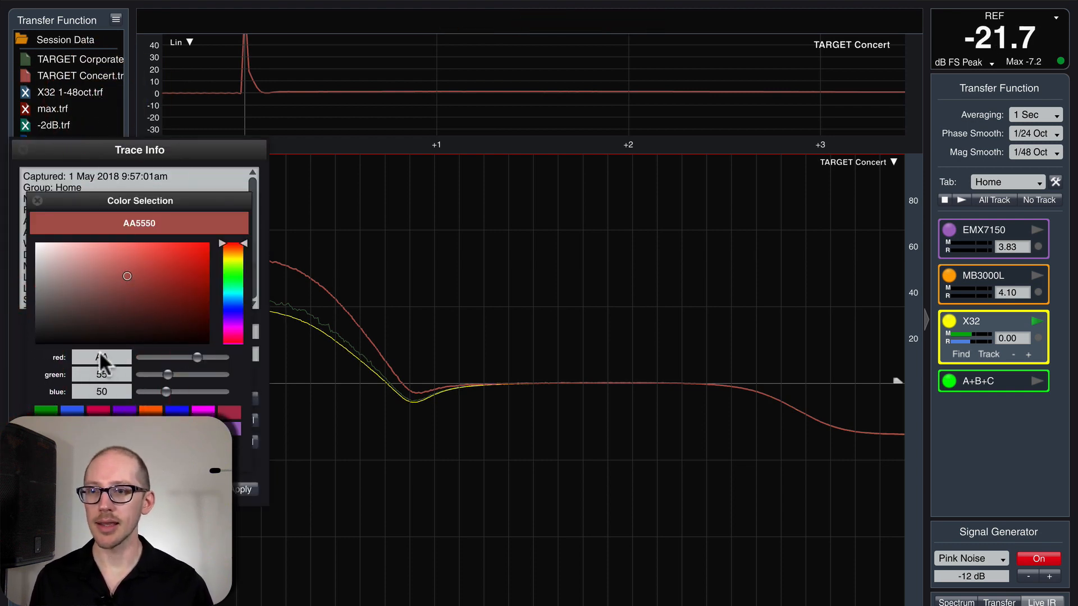
left_click_drag(197, 357, 253, 363)
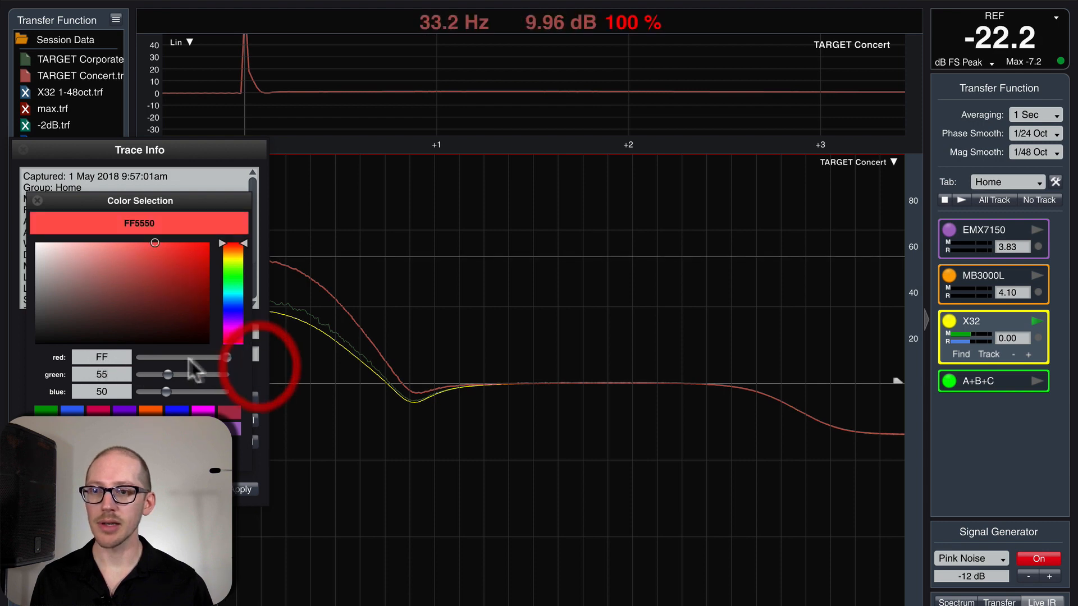
left_click_drag(168, 374, 258, 415)
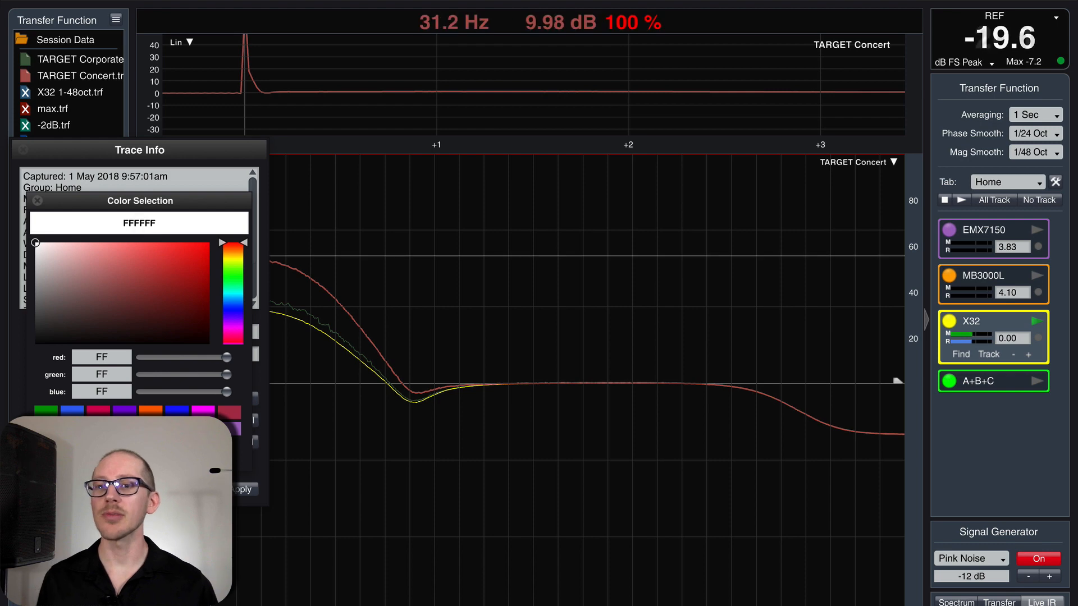
left_click(244, 490)
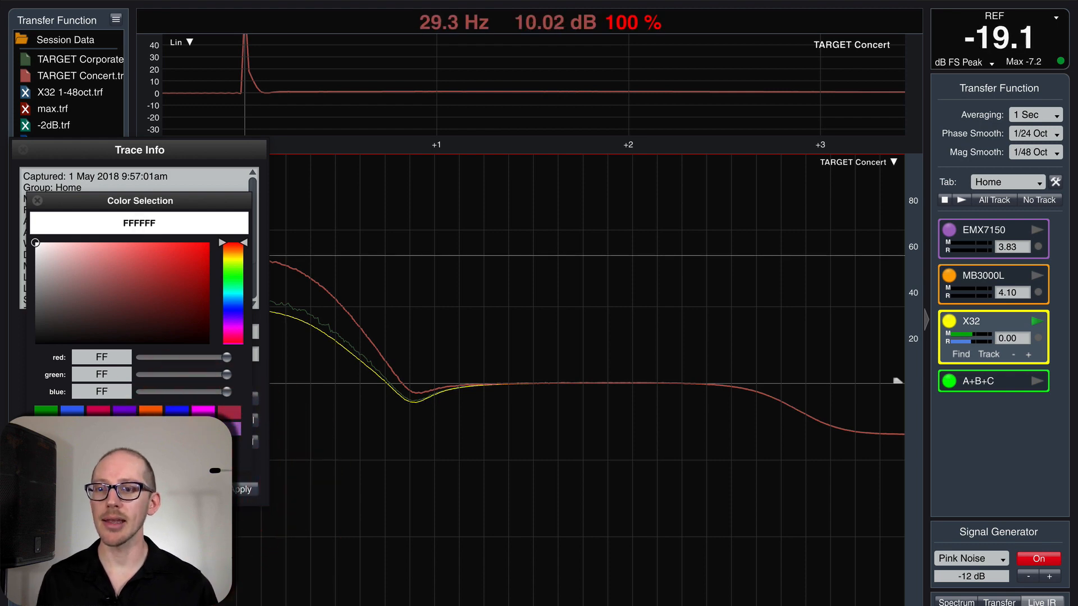
left_click(126, 457)
left_click(199, 490)
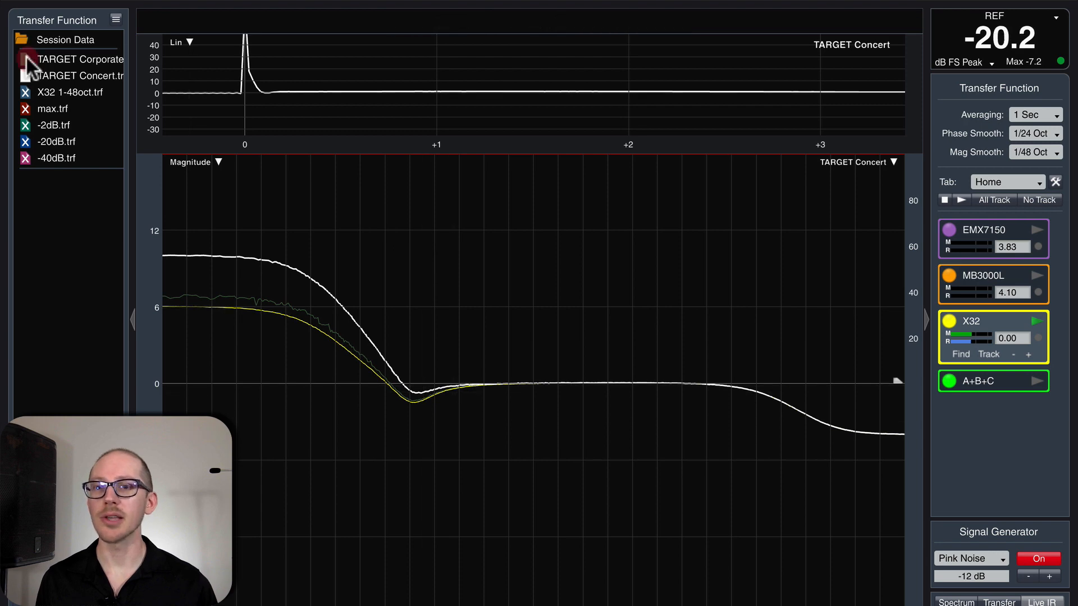
left_click(26, 58)
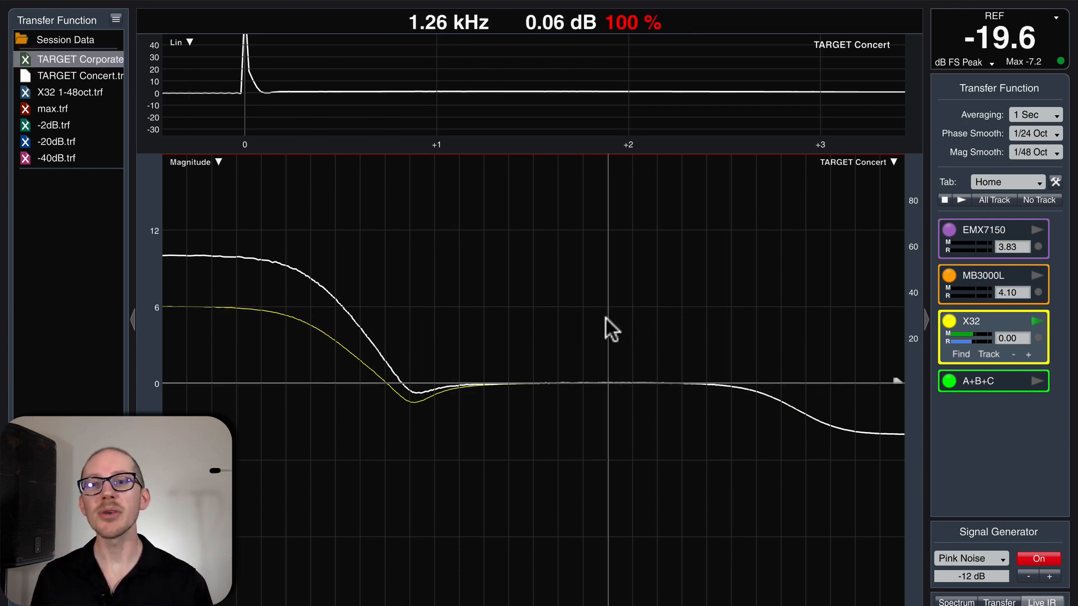
Switch to the X32 mixer app, reset all EQ bands of Matrix 1, and return to Smaart.
key("super+Tab")
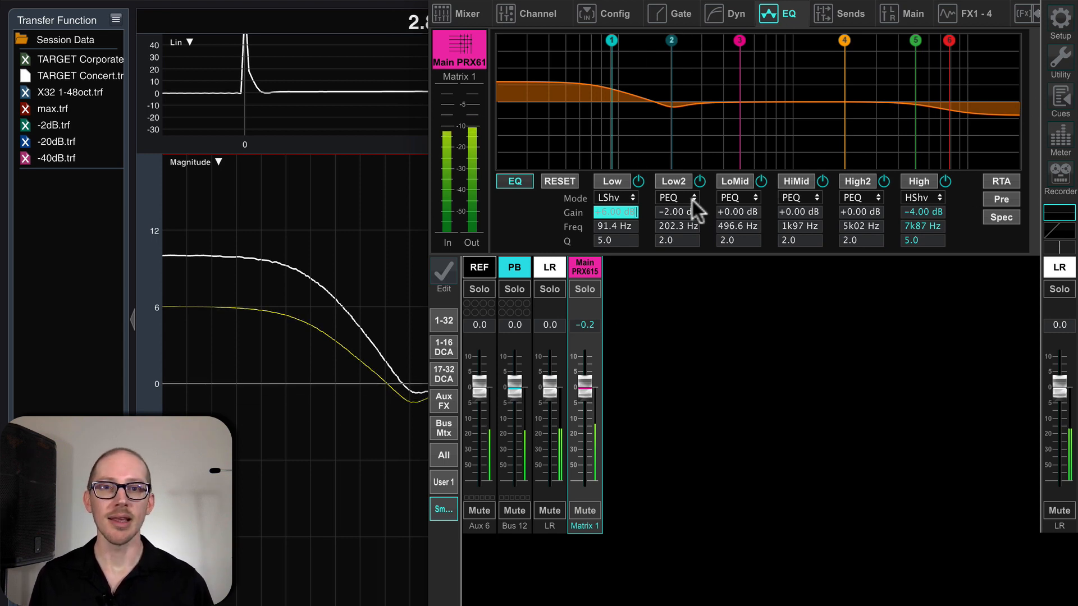
left_click(558, 184)
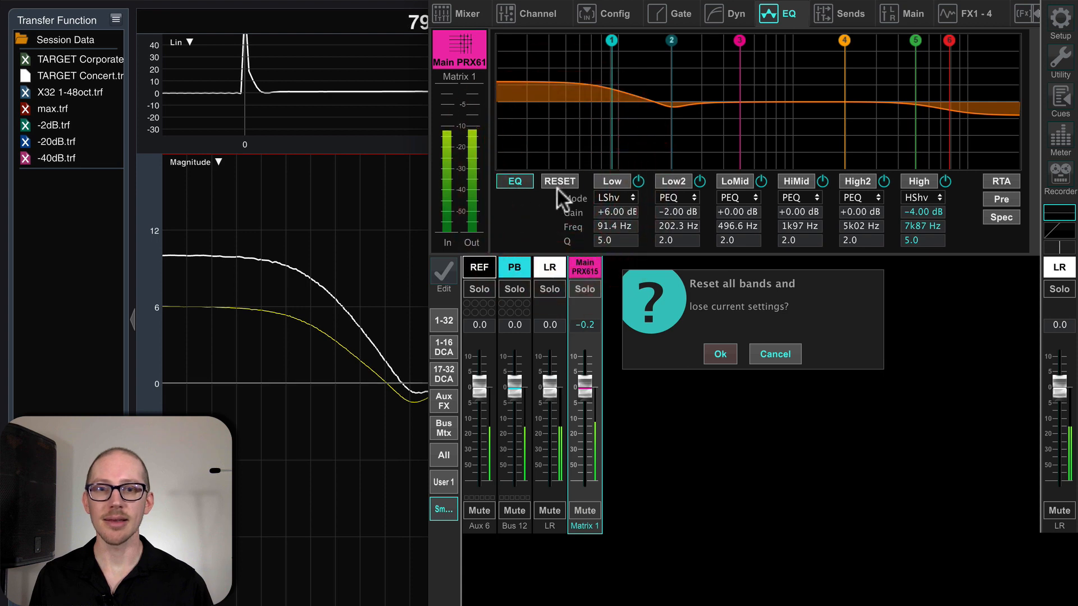
left_click(722, 355)
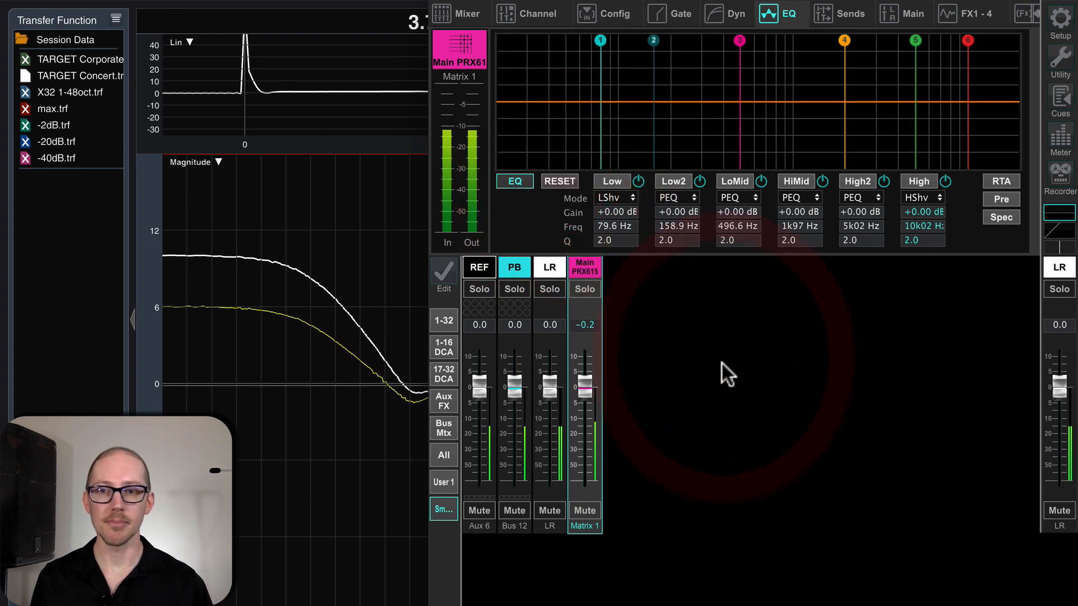
left_click(362, 240)
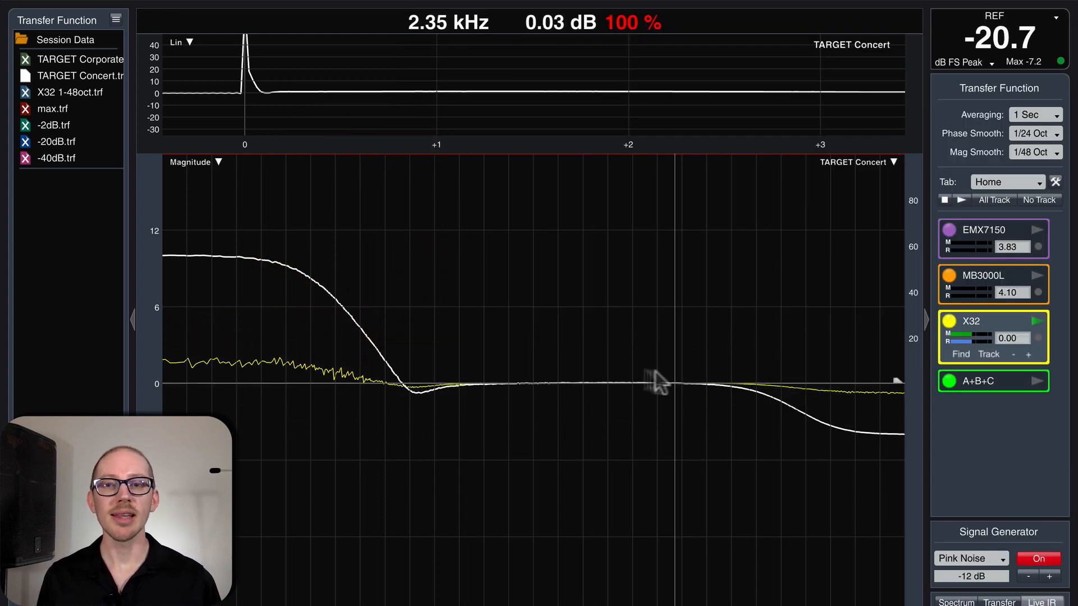